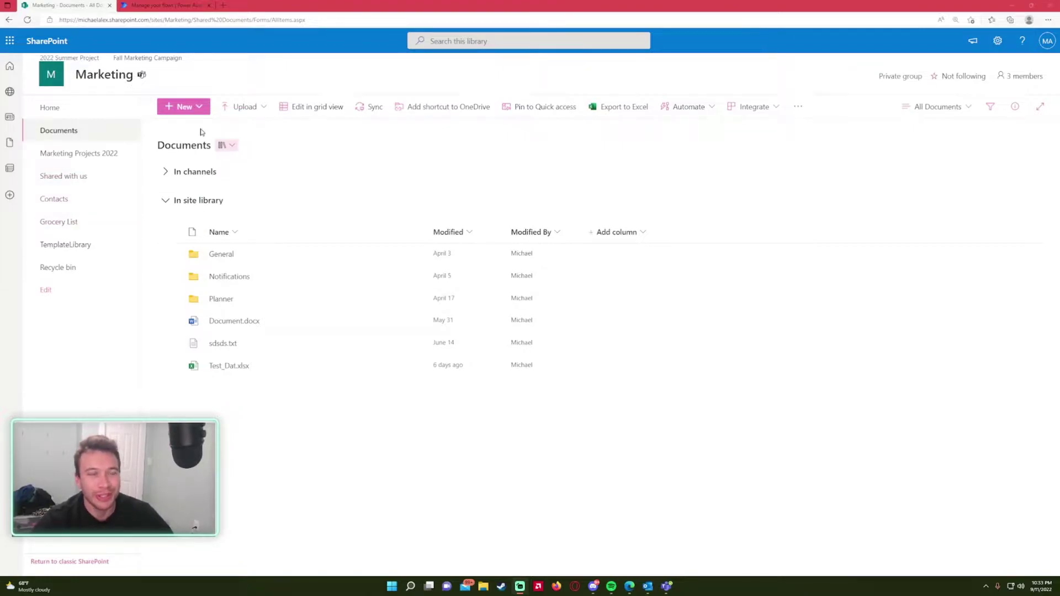
- Open the Build a scheduled cloud flow dialog from the Power Automate Create page
left_click(162, 5)
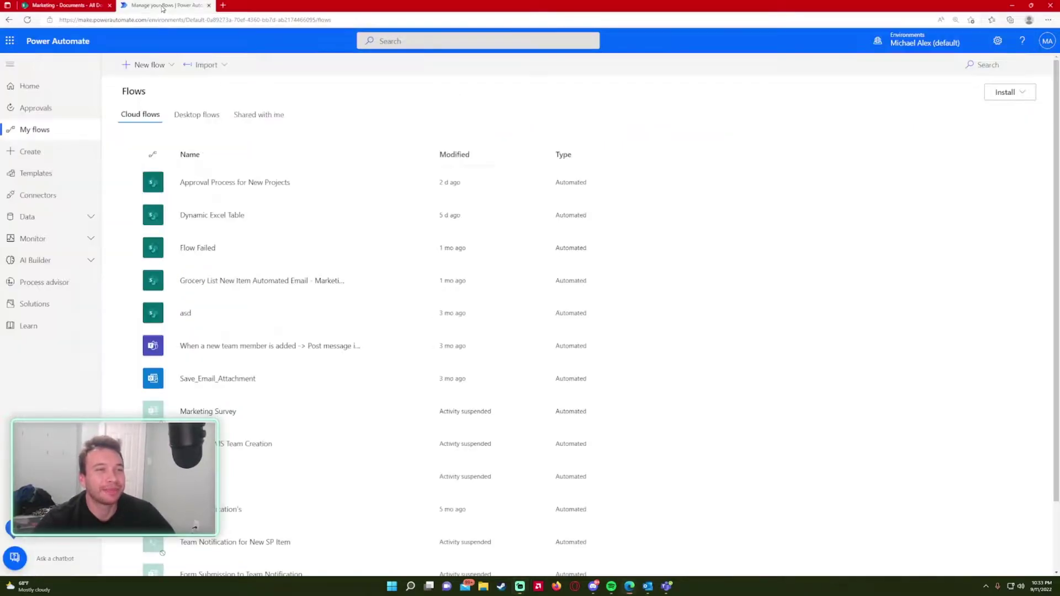
left_click(69, 91)
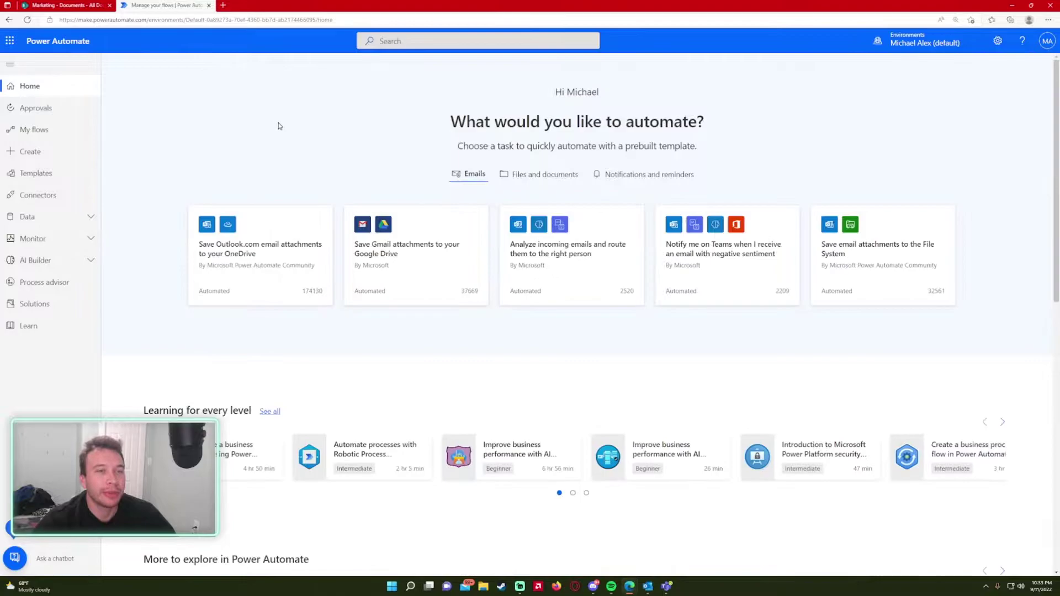
key("ctrl+minus")
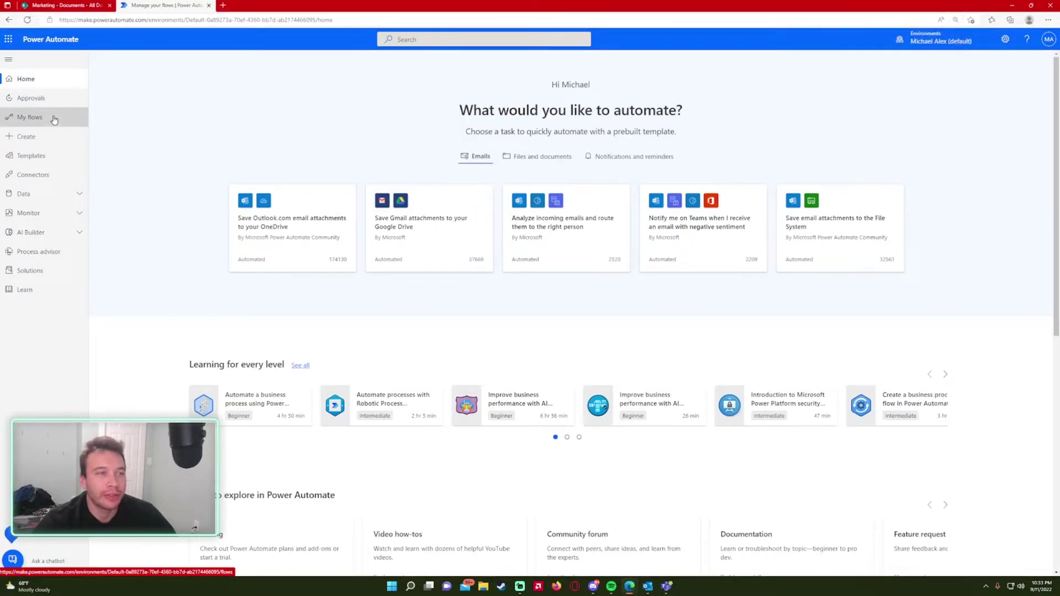
left_click(52, 117)
left_click(50, 137)
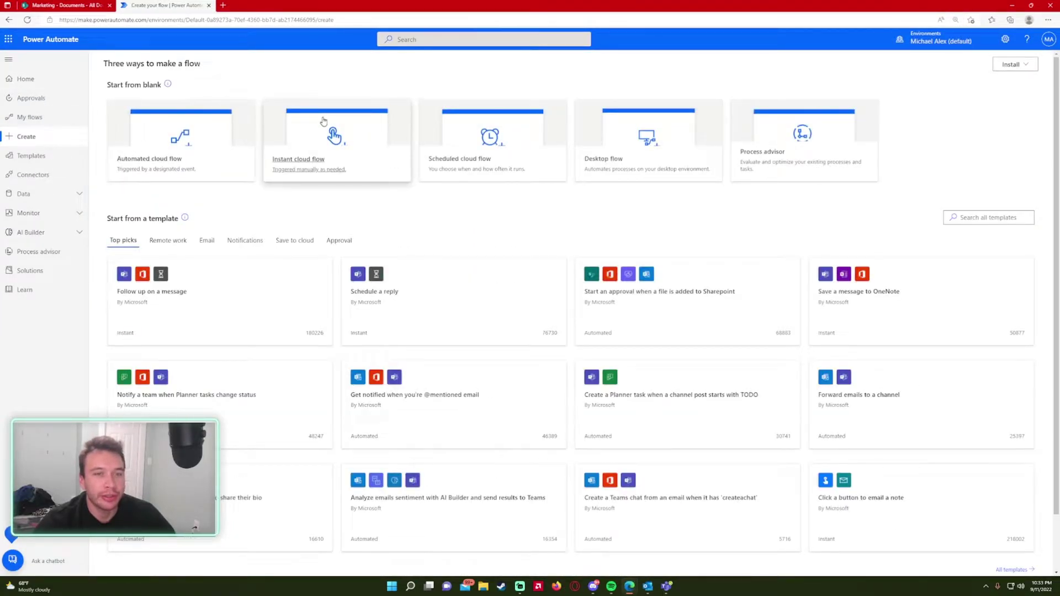
key("ctrl+plus")
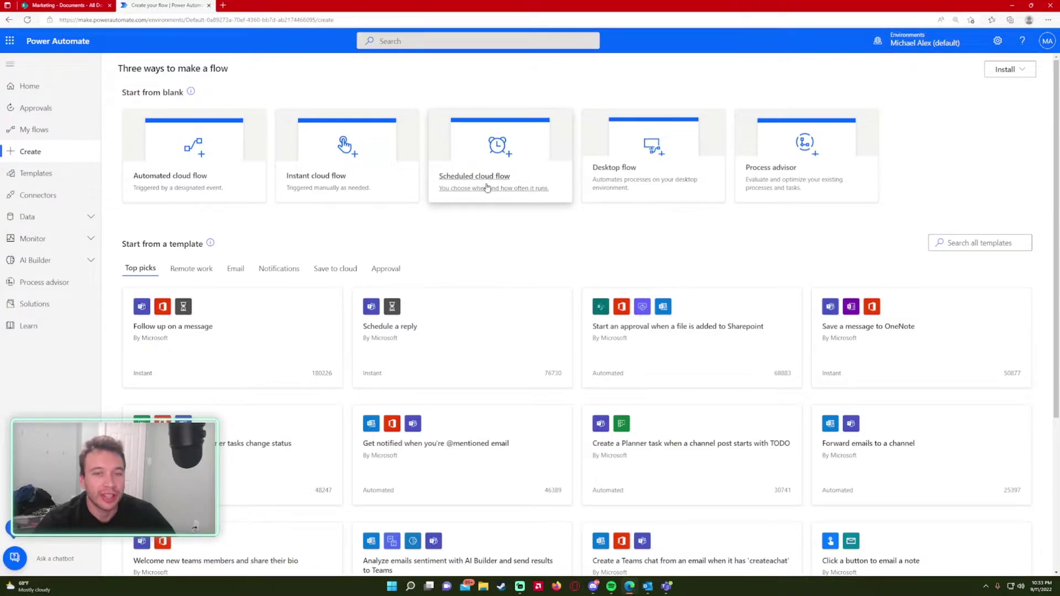
left_click(504, 196)
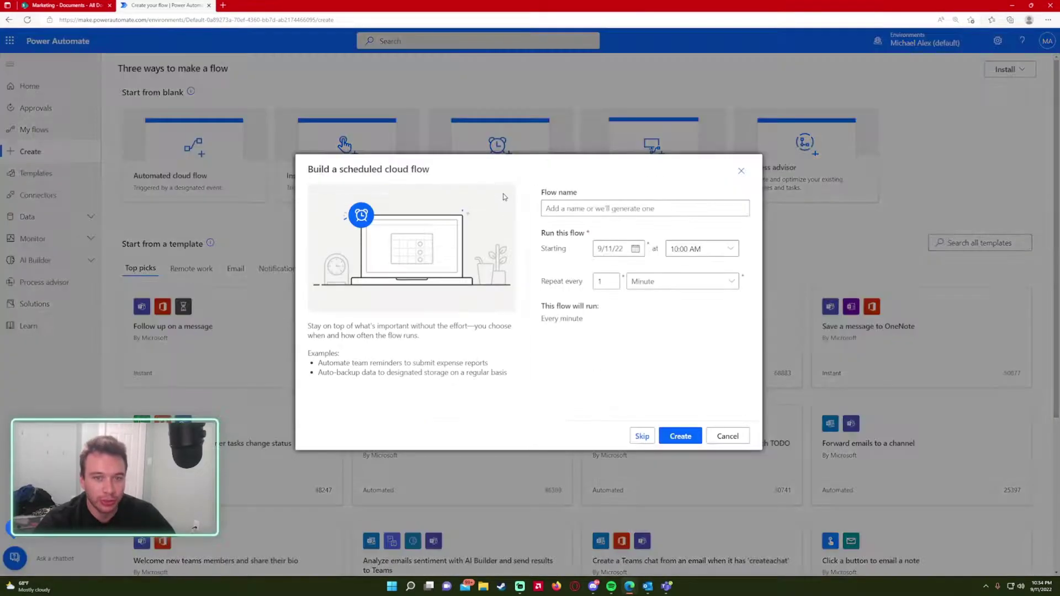
- Name the flow 'Payroll Reminder to Employees'
left_click(576, 209)
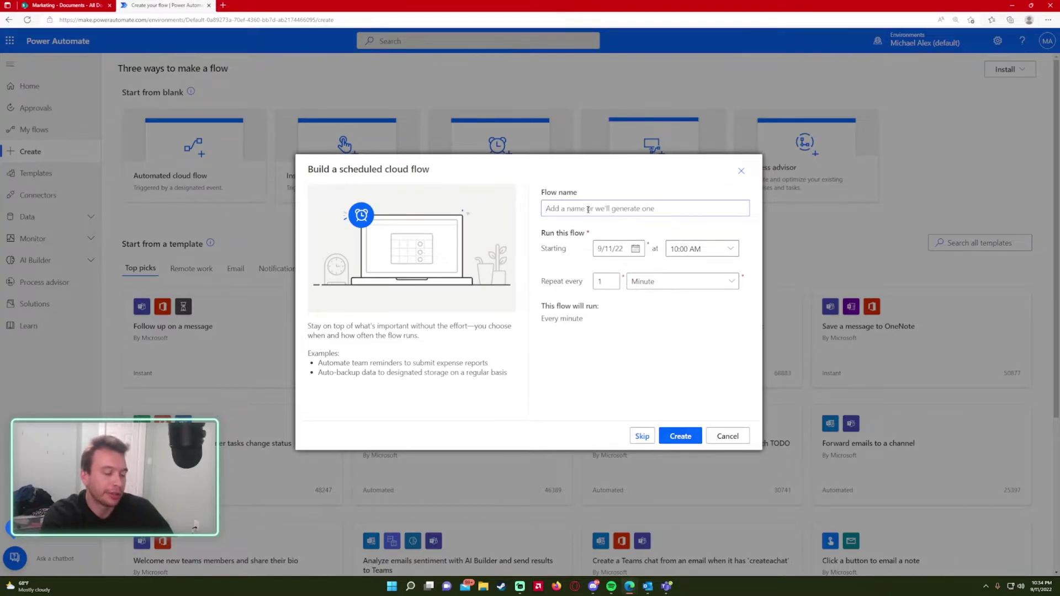
type("Payroll")
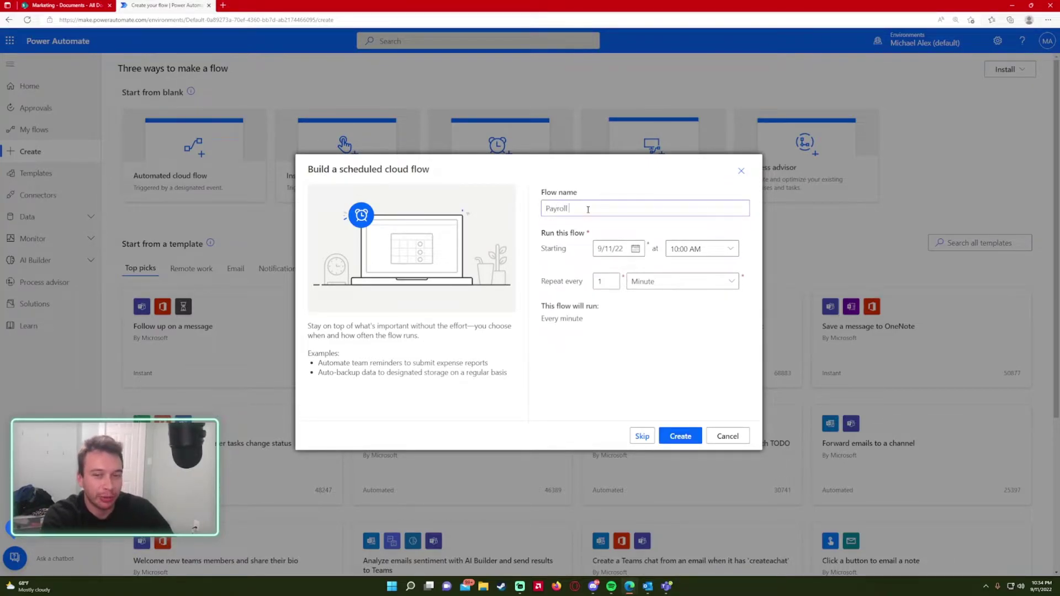
key("ctrl+a")
key("BackSpace")
type("Payroll")
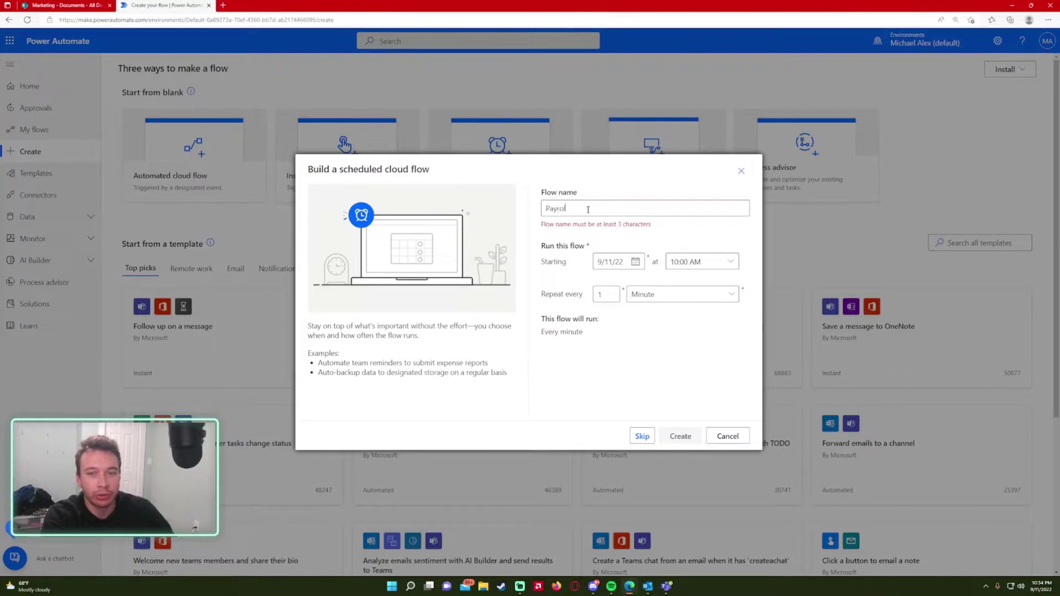
type(" Reminder to Em")
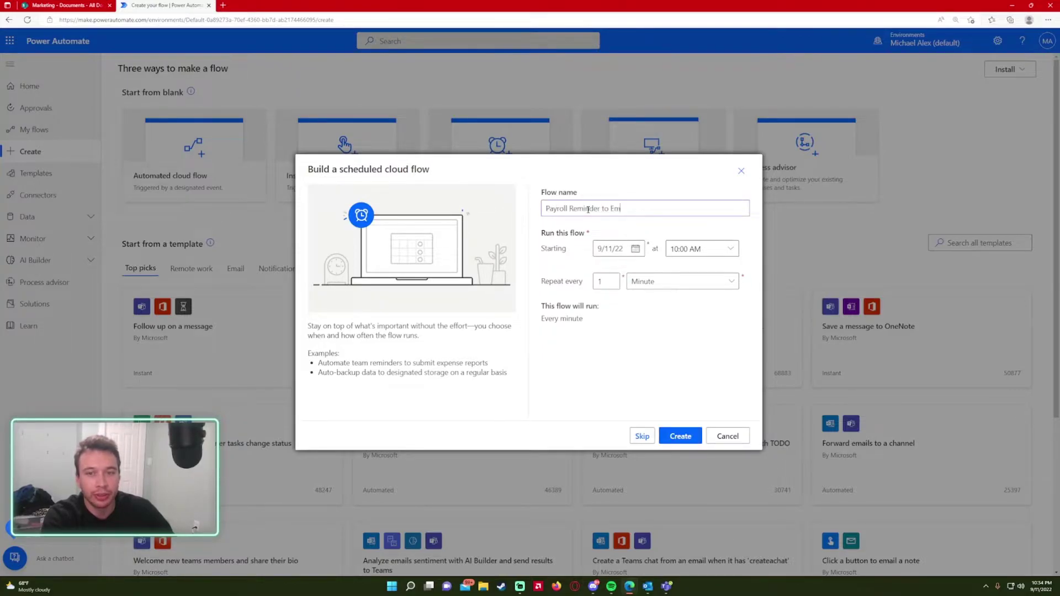
type("ployees")
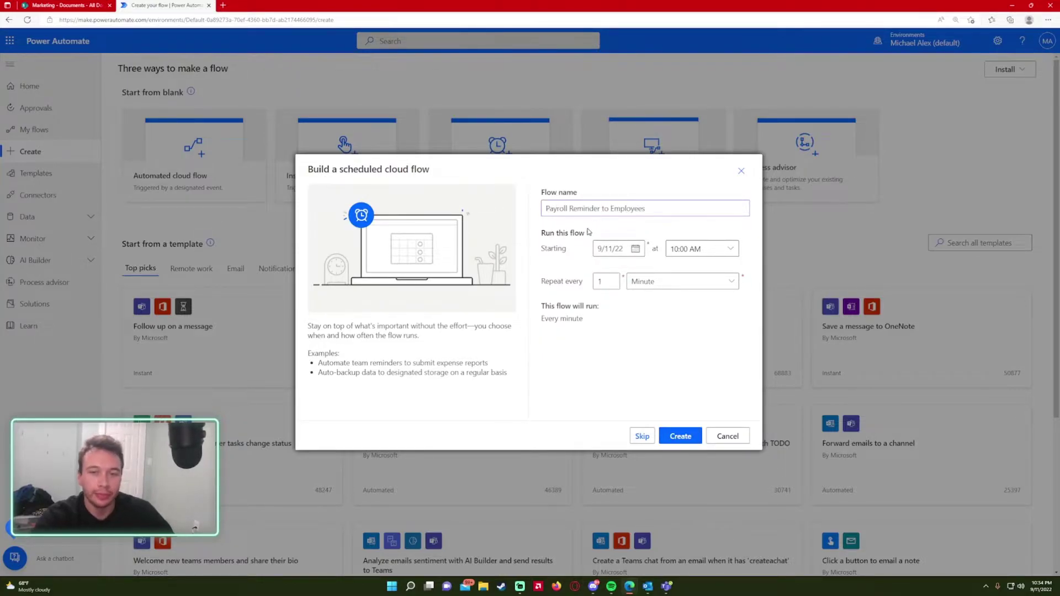
- Set the flow to start on 9/11/22 at 10:45 PM
left_click(635, 249)
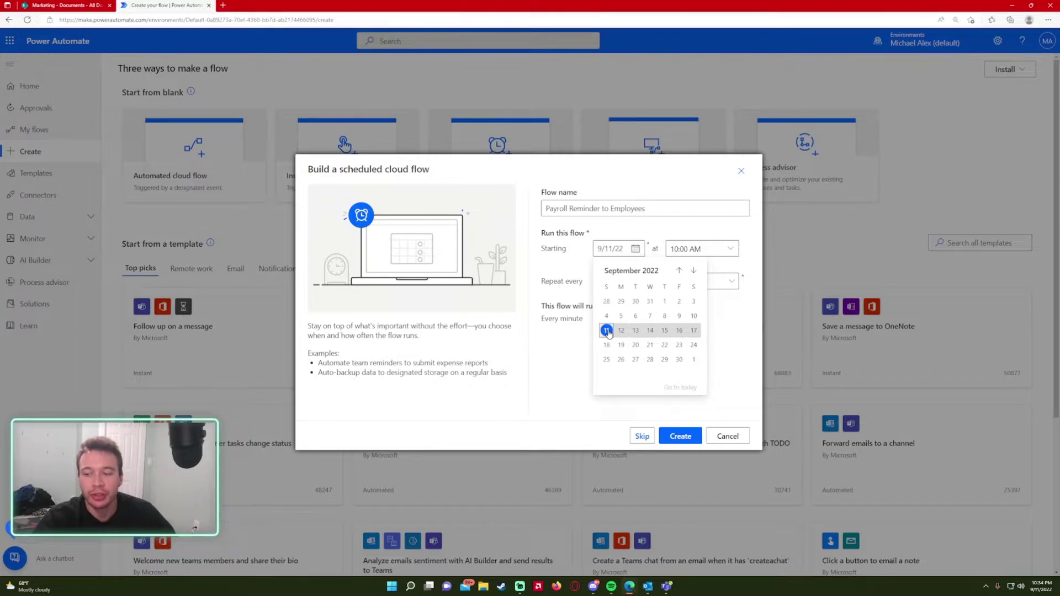
left_click(606, 331)
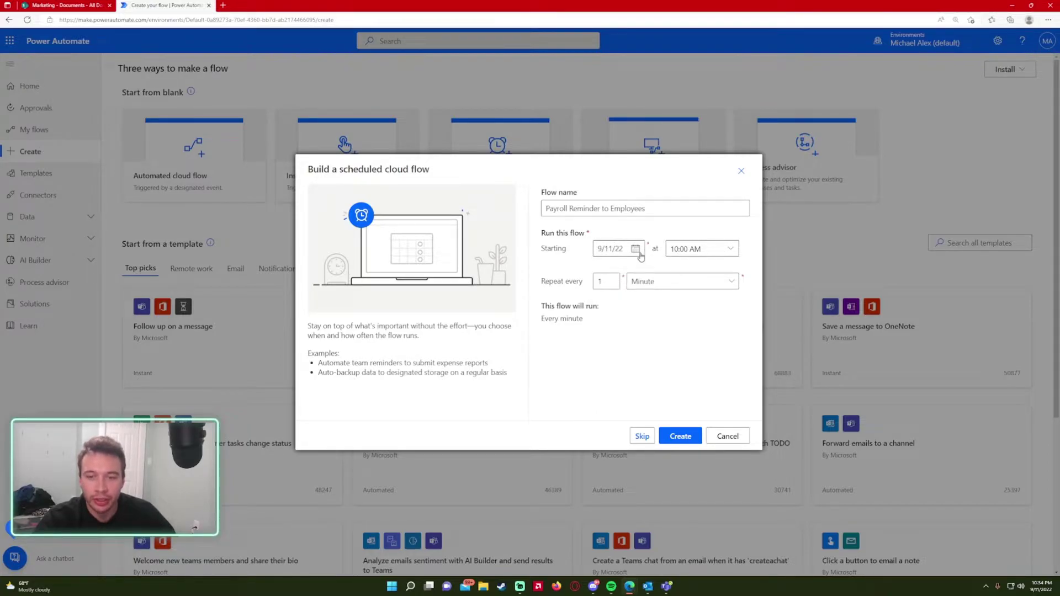
left_click(711, 250)
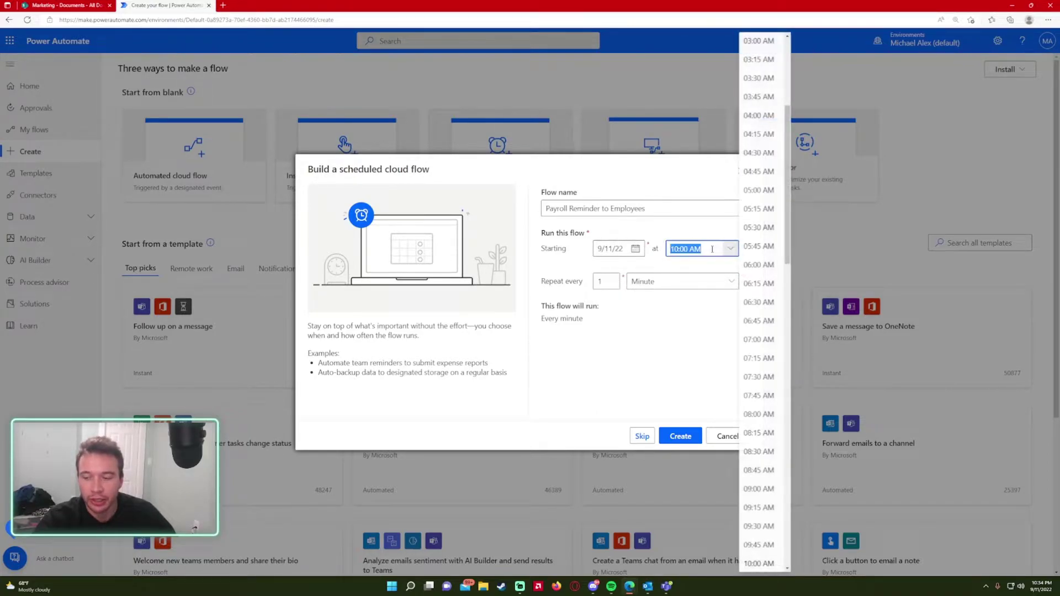
scroll(757, 292, "down", 5)
scroll(757, 293, "down", 4)
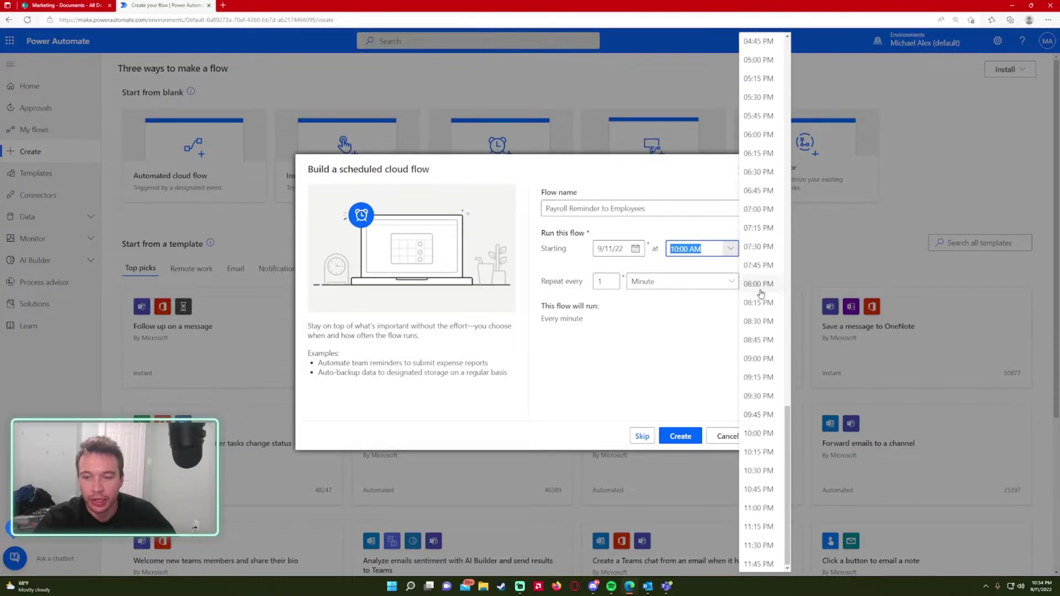
left_click(758, 489)
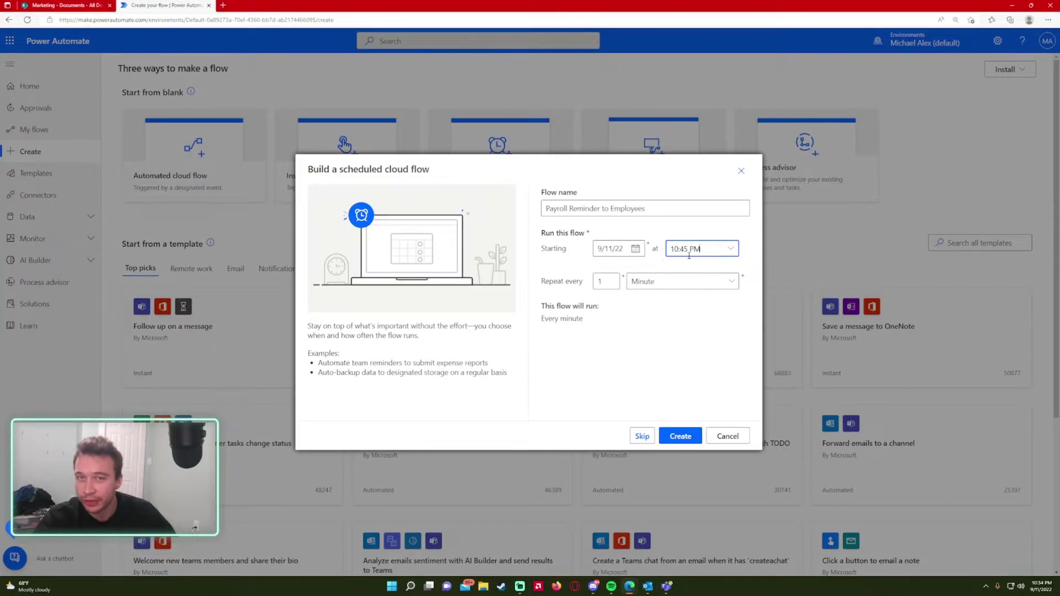
- Repeat the flow every 1 week on Sunday only and create it
left_click(640, 281)
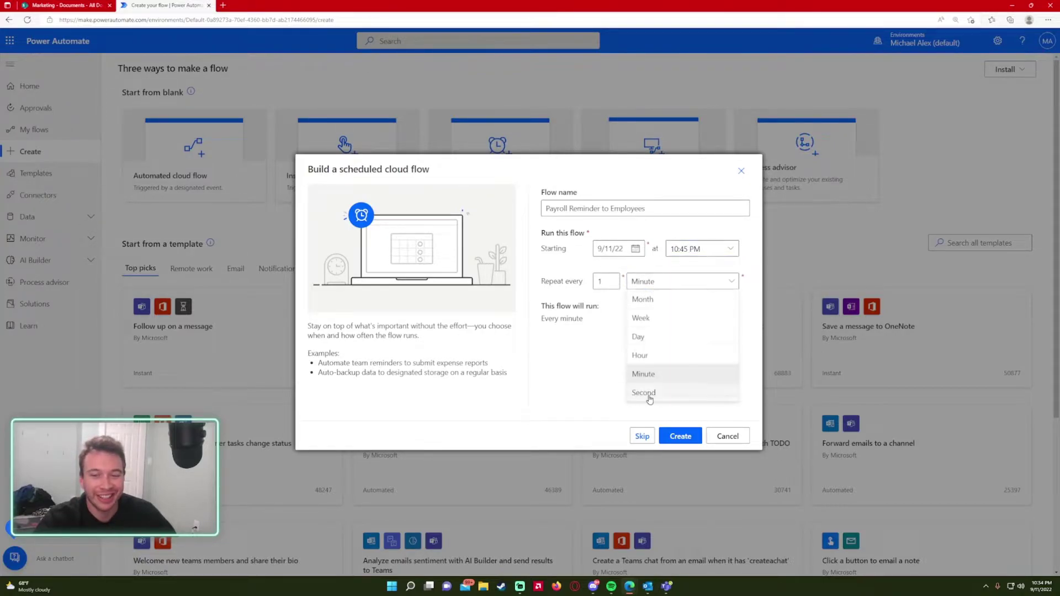
left_click(667, 319)
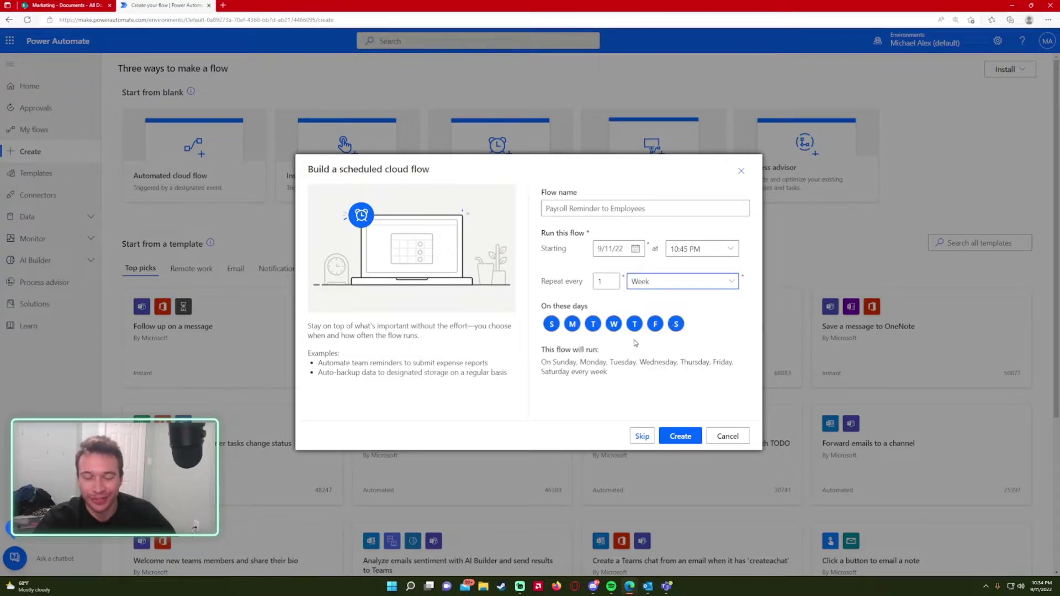
left_click(572, 324)
left_click(595, 325)
left_click(613, 324)
left_click(634, 325)
left_click(654, 324)
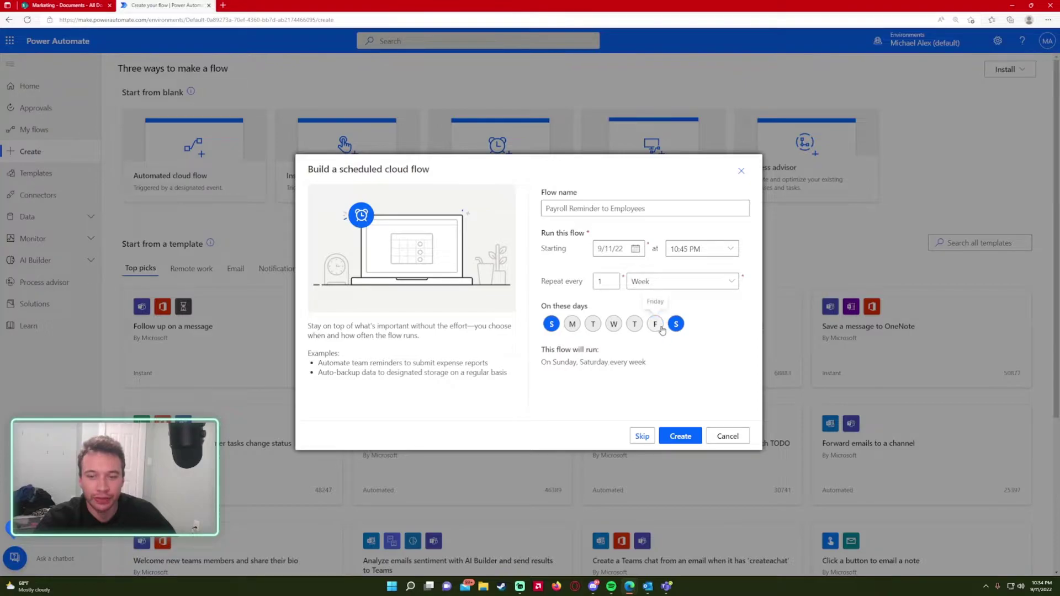
left_click(675, 324)
left_click_drag(541, 362, 617, 364)
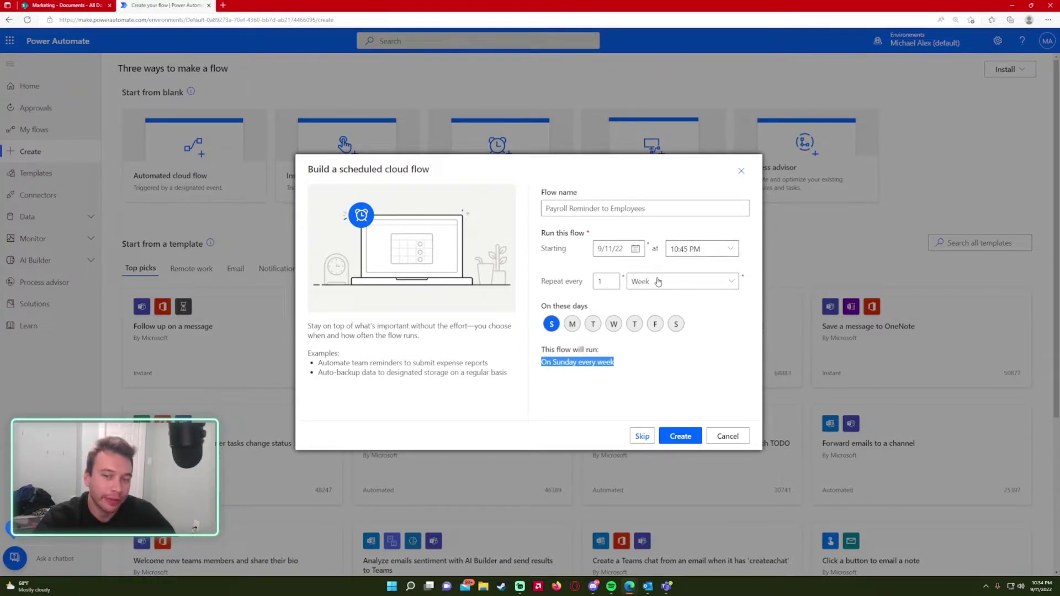
left_click(692, 439)
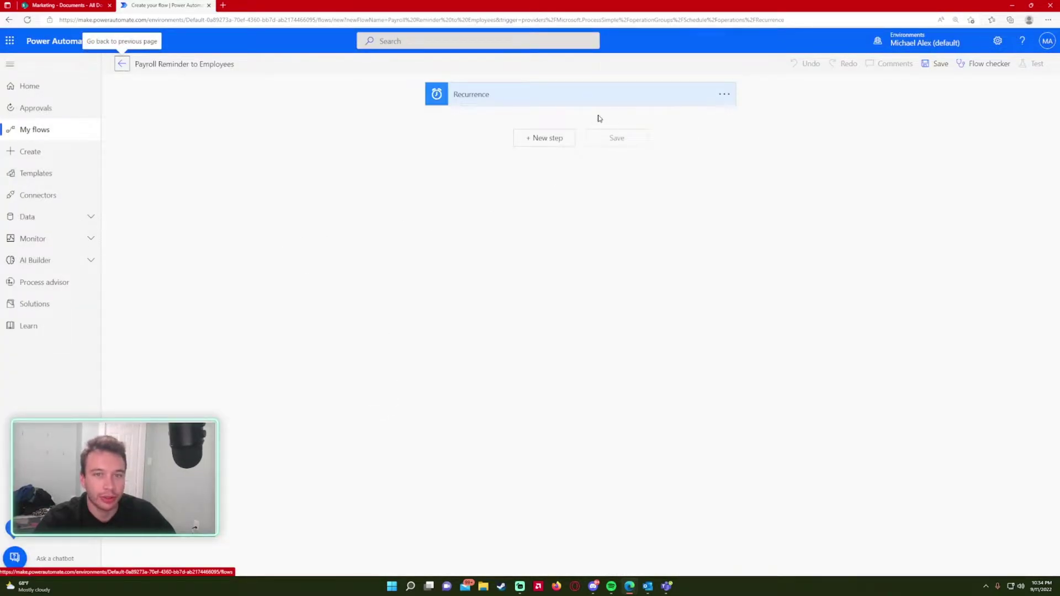
- Review the Recurrence trigger settings: interval 1, frequency Week, running on Sunday every week
left_click(489, 102)
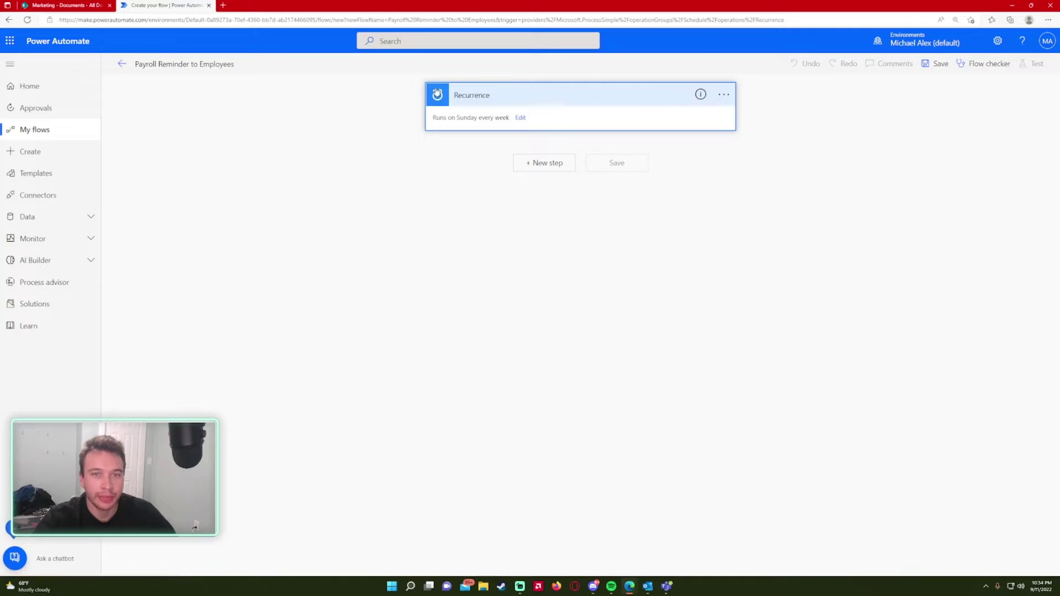
left_click(526, 120)
left_click(470, 180)
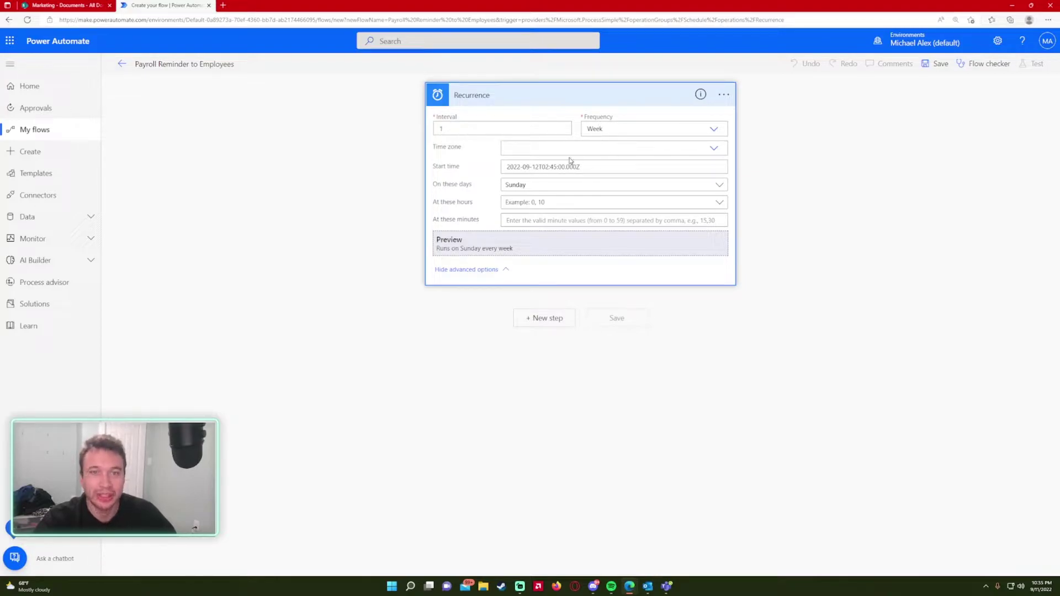
left_click(496, 270)
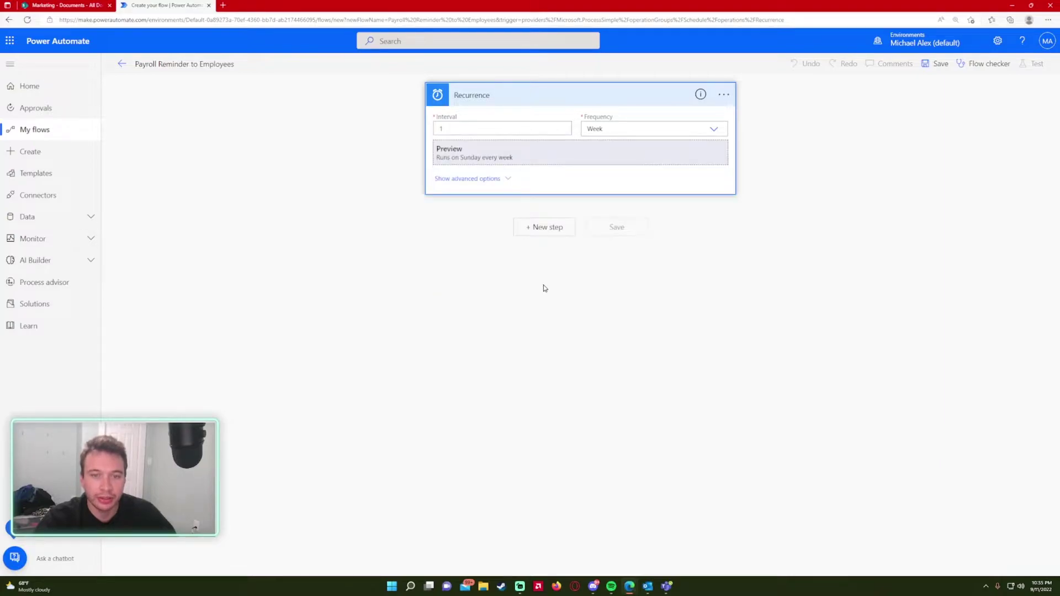
- Add a Send an email (V2) action after the Recurrence trigger
left_click(546, 233)
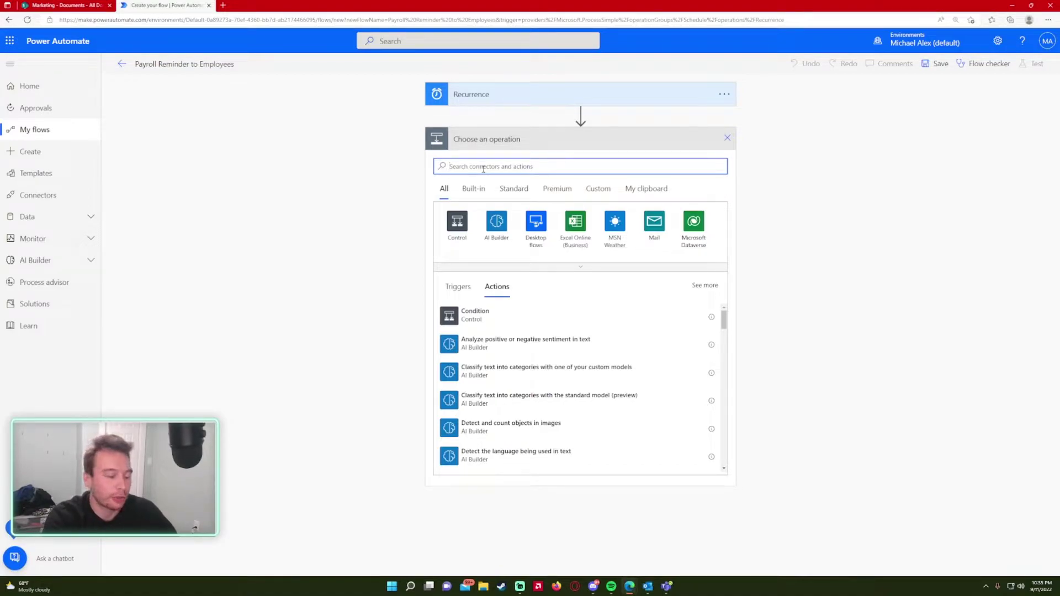
type("send ")
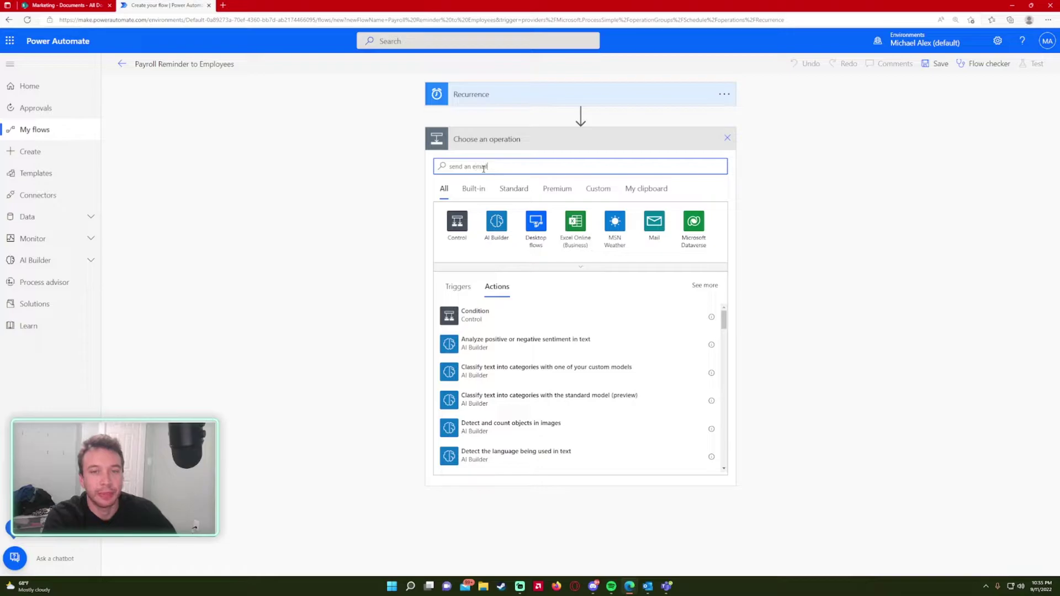
type("an email")
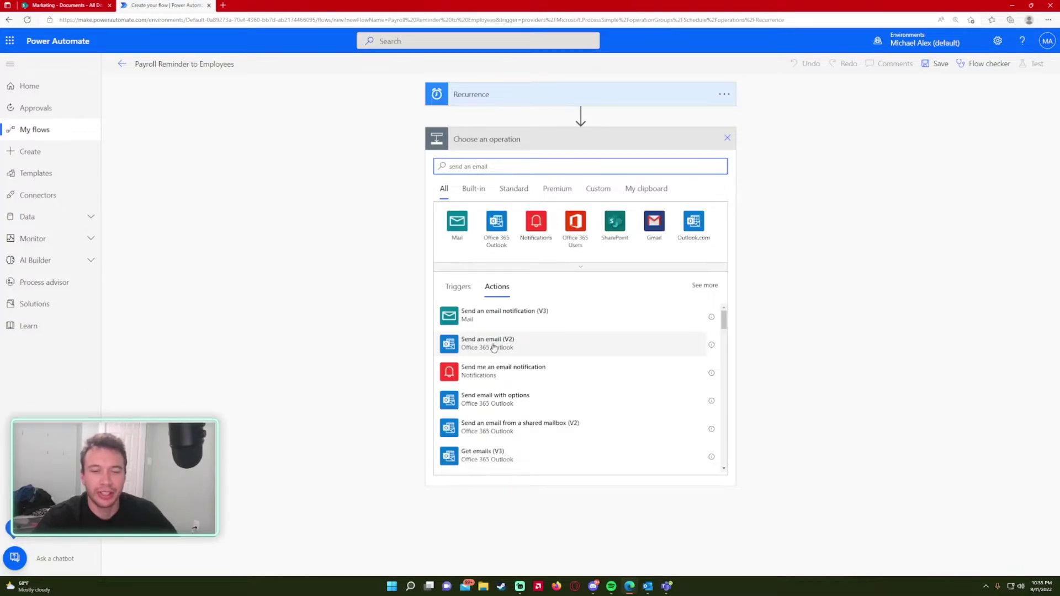
left_click(538, 350)
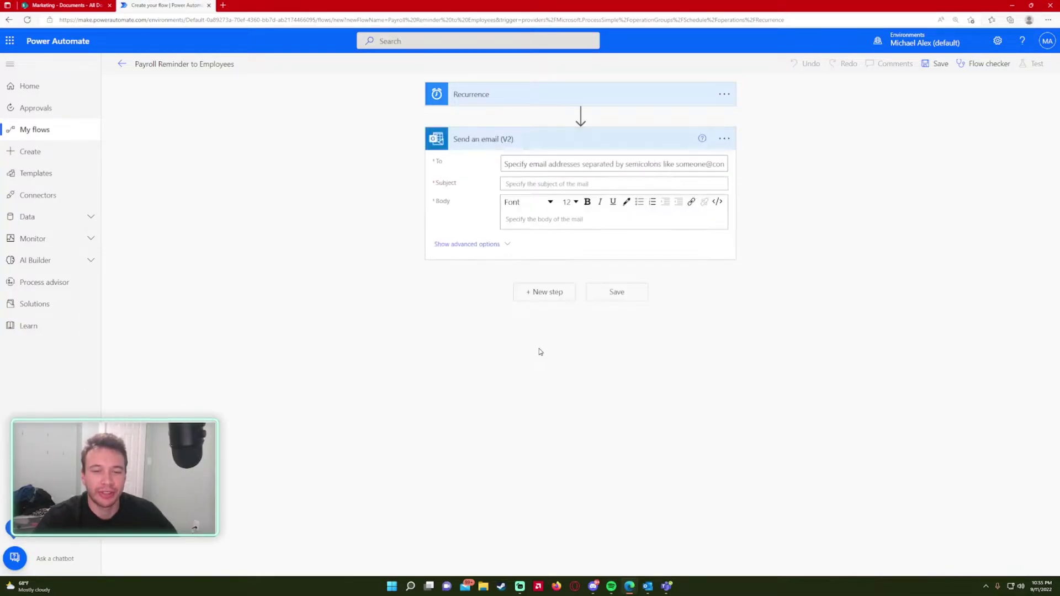
- Add the suggested contact as the email's recipient
left_click(532, 164)
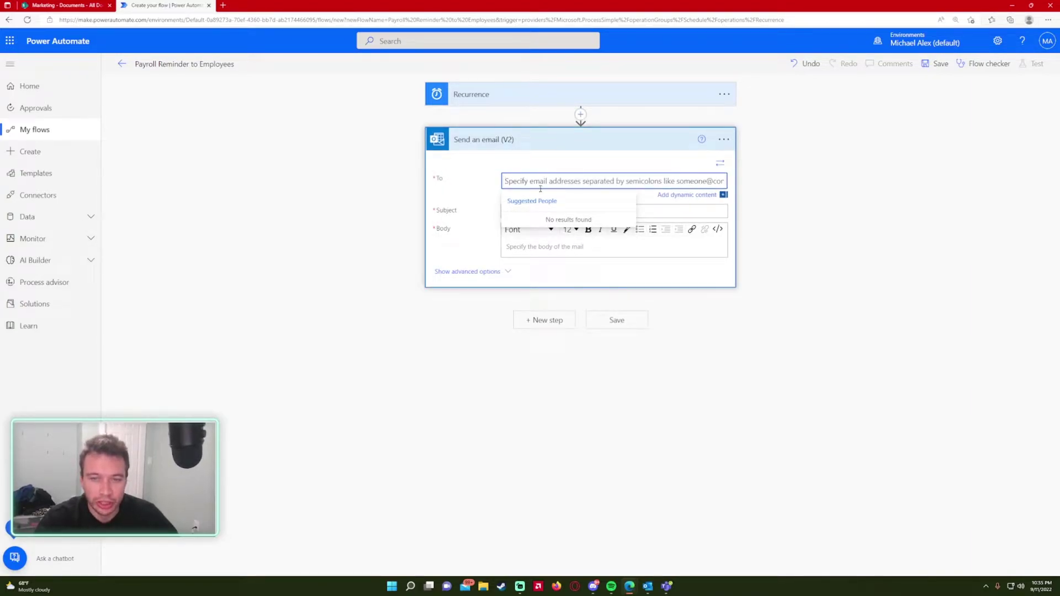
type("michael")
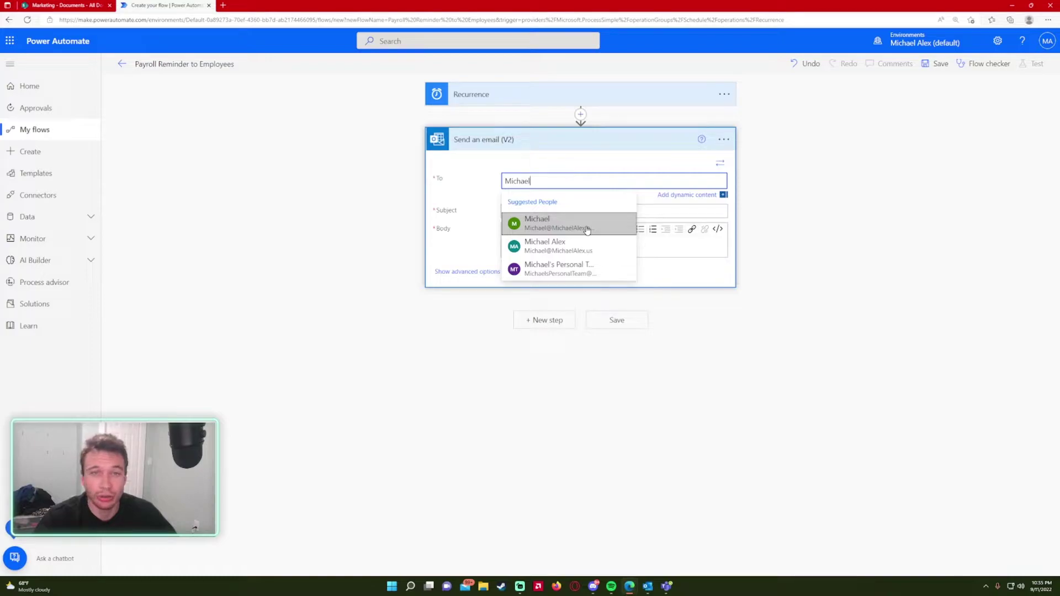
left_click(586, 230)
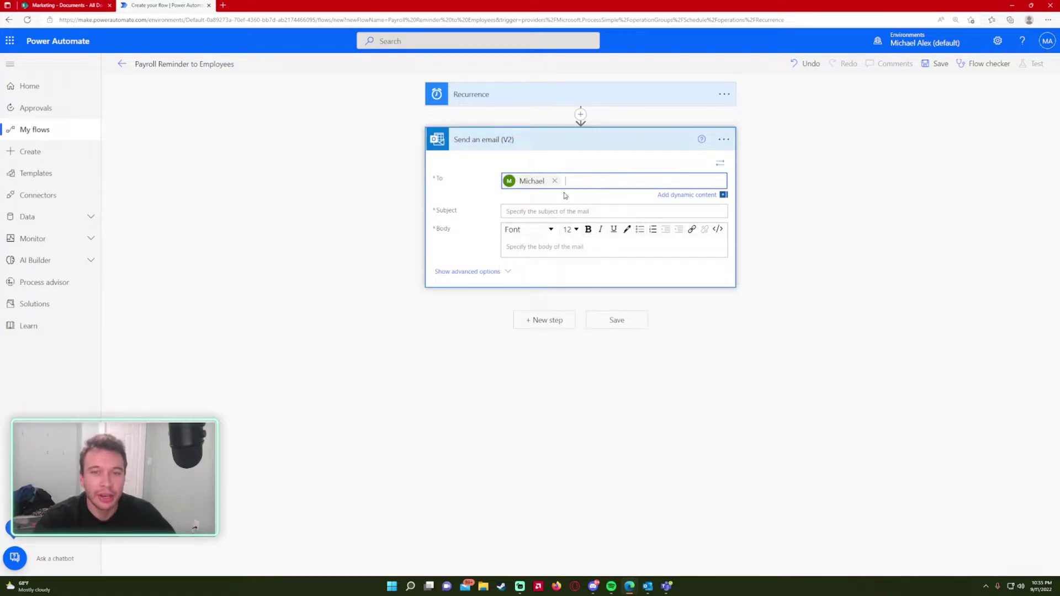
- Set the email subject to 'Reminder: Submit Time Sheets'
left_click(544, 212)
type("P")
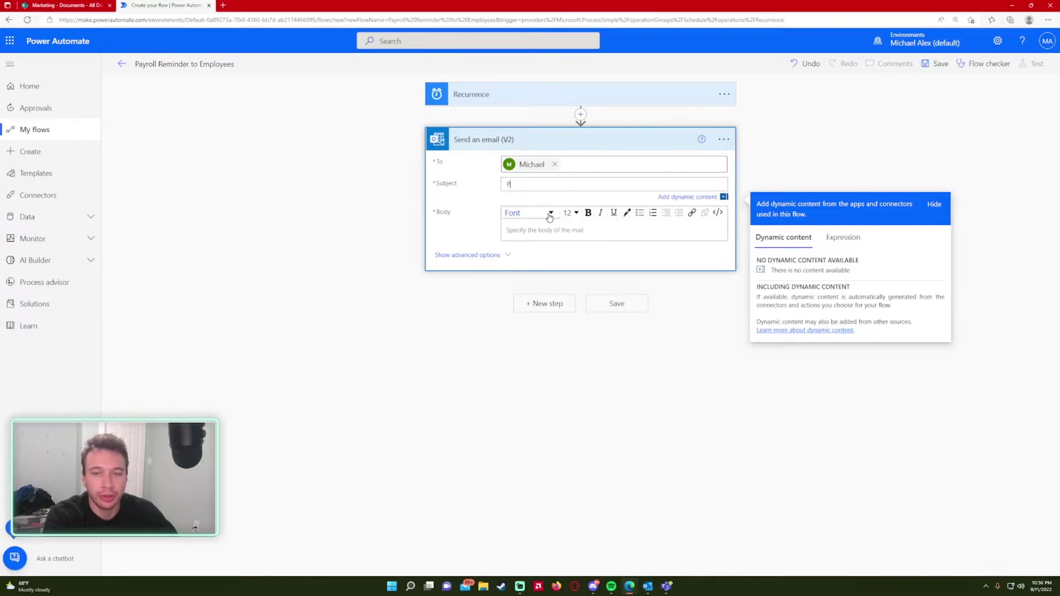
key("BackSpace")
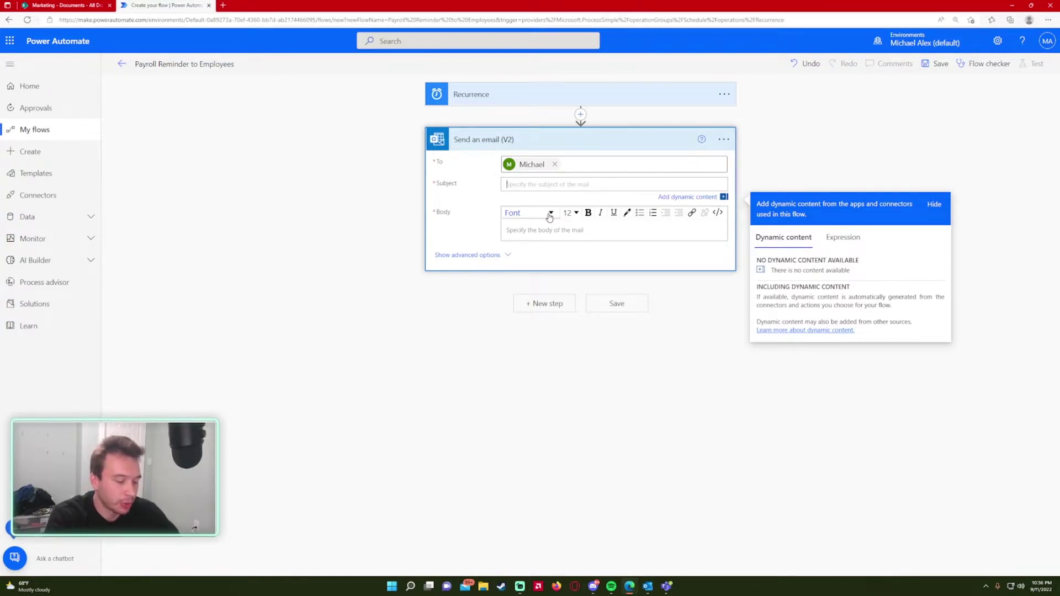
type("Reminder: Submit")
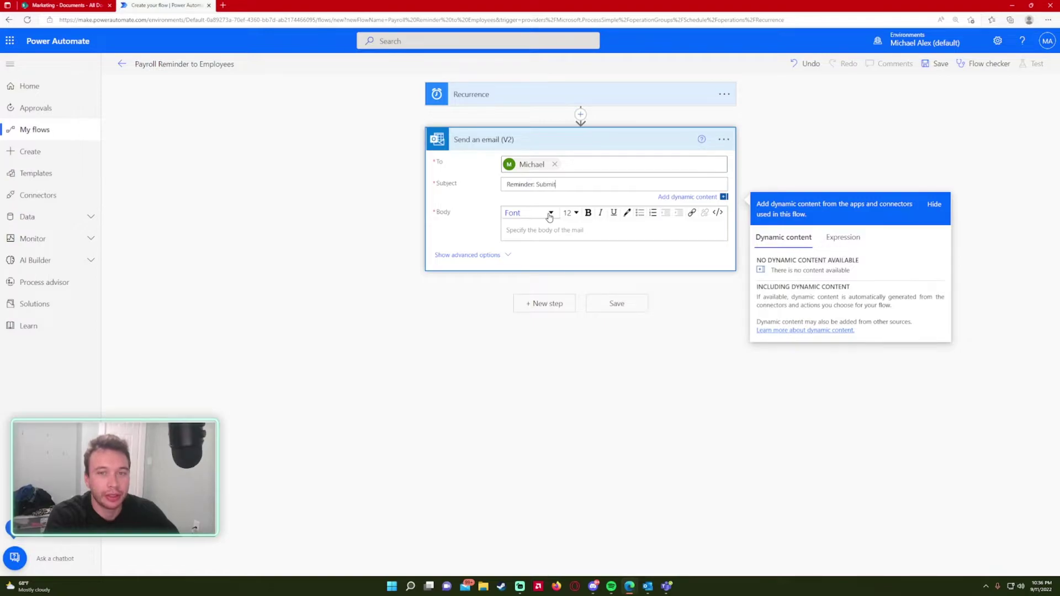
type(" Payroll")
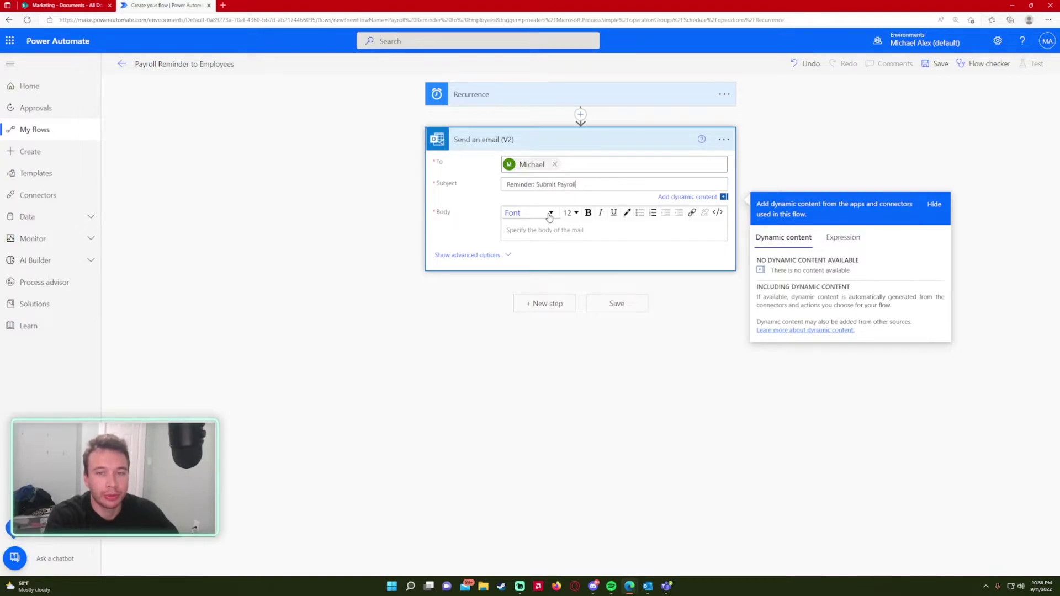
key("BackSpace")
key("BackSpace")
key("BackSpace")
key("BackSpace")
key("BackSpace")
key("BackSpace")
key("BackSpace")
type("Time Sheets")
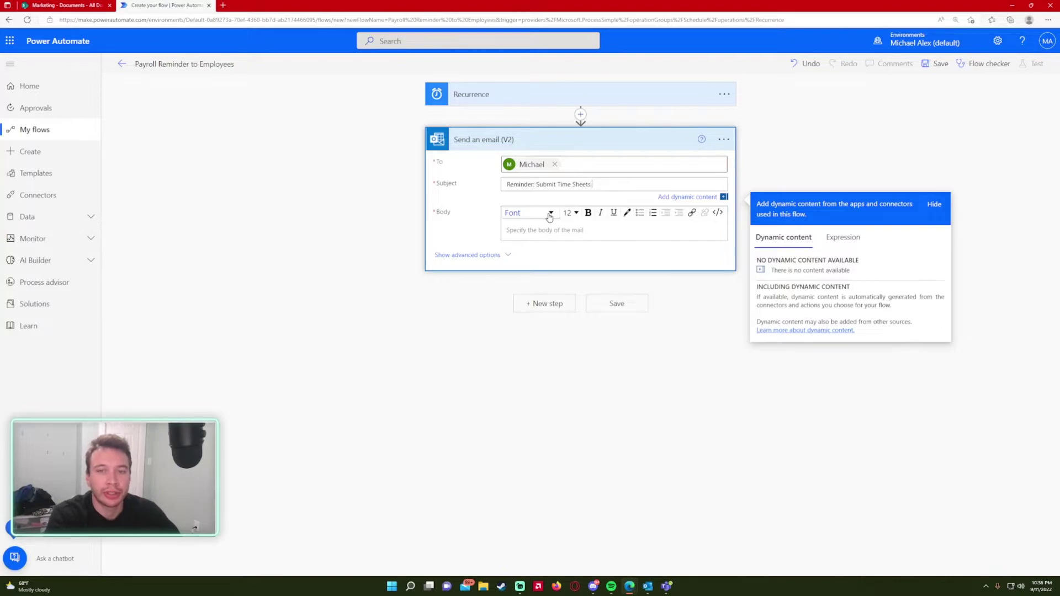
key("Tab")
key("Tab")
key("Tab")
key("Tab")
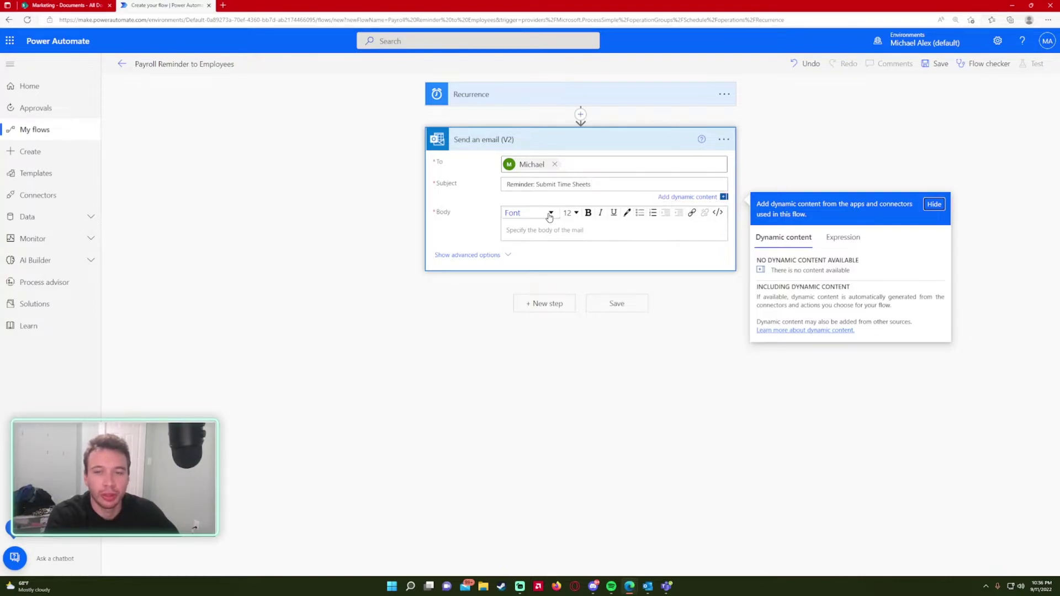
- Write the body greeting everyone and asking for timesheets by 11:59PM Sunday, then save
left_click(580, 231)
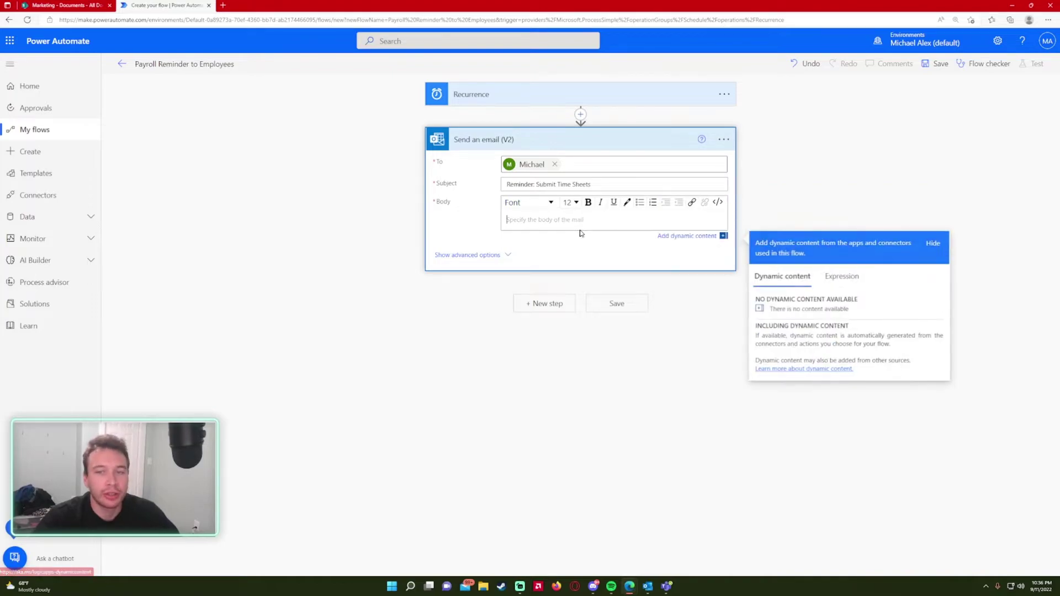
type("Hi E")
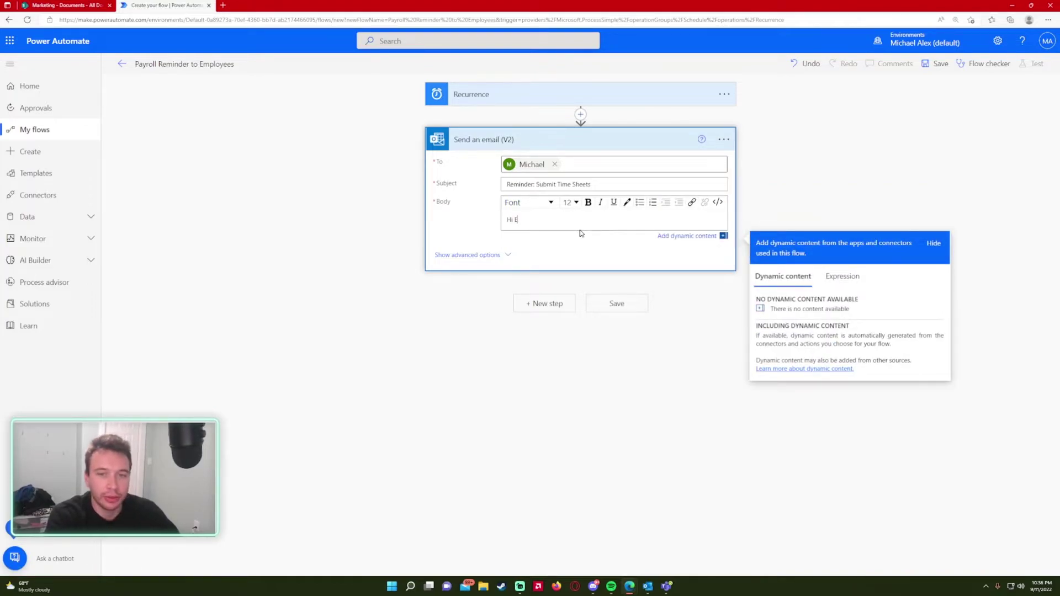
type("veryone,")
key("Return")
type("Please remember to submit your timesheets by 10")
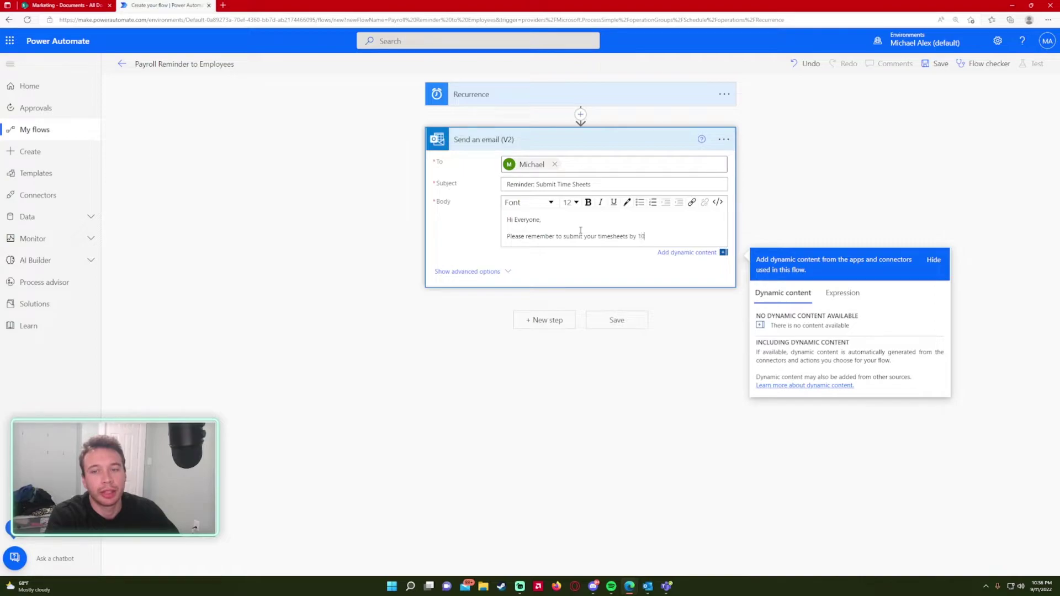
type(":45PM Sunday!")
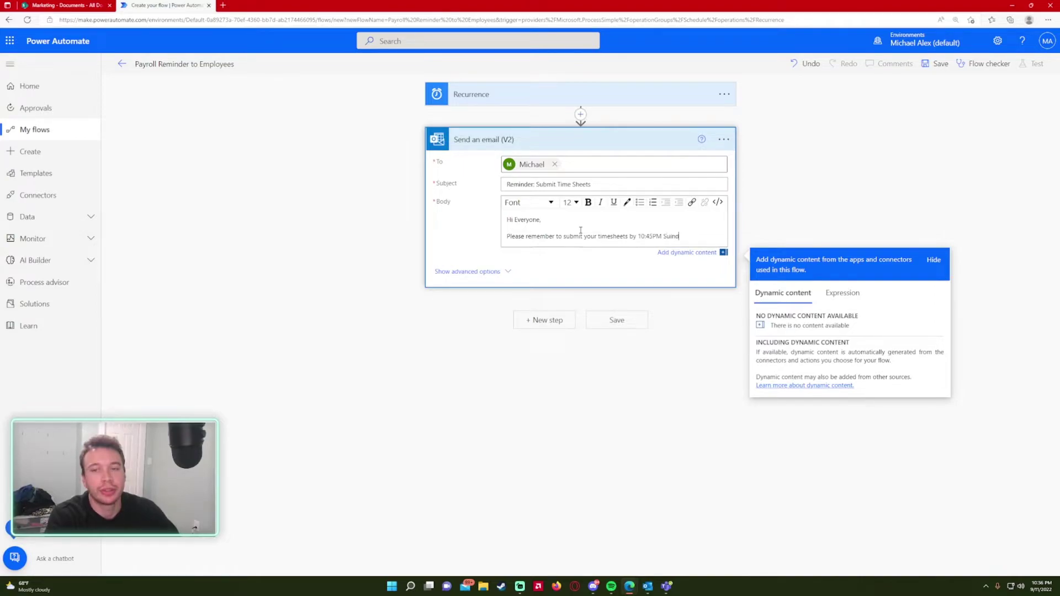
key("Return")
key("Return")
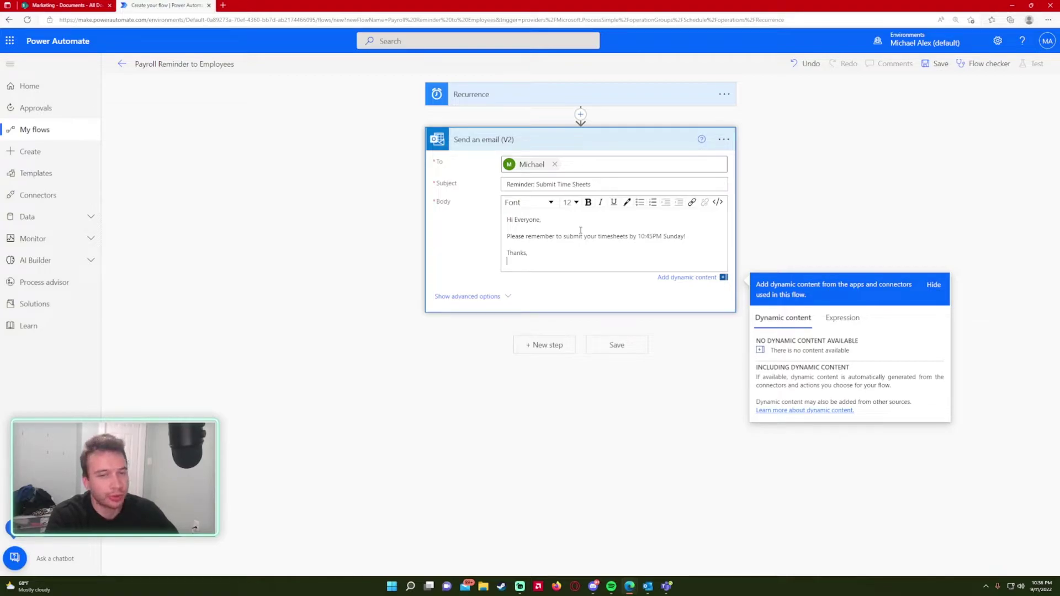
left_click_drag(638, 235, 653, 236)
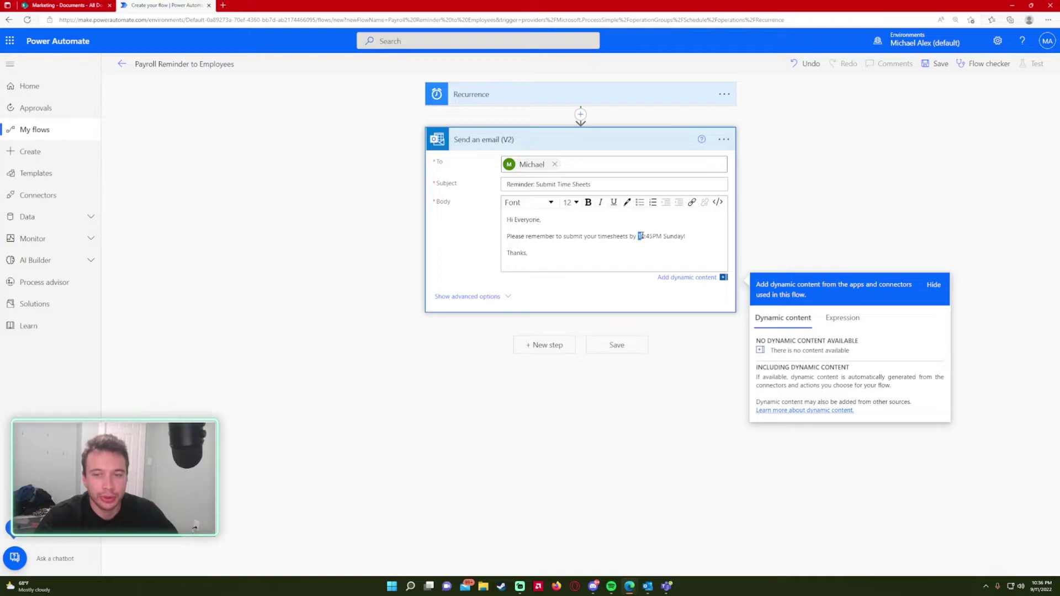
type("11:59")
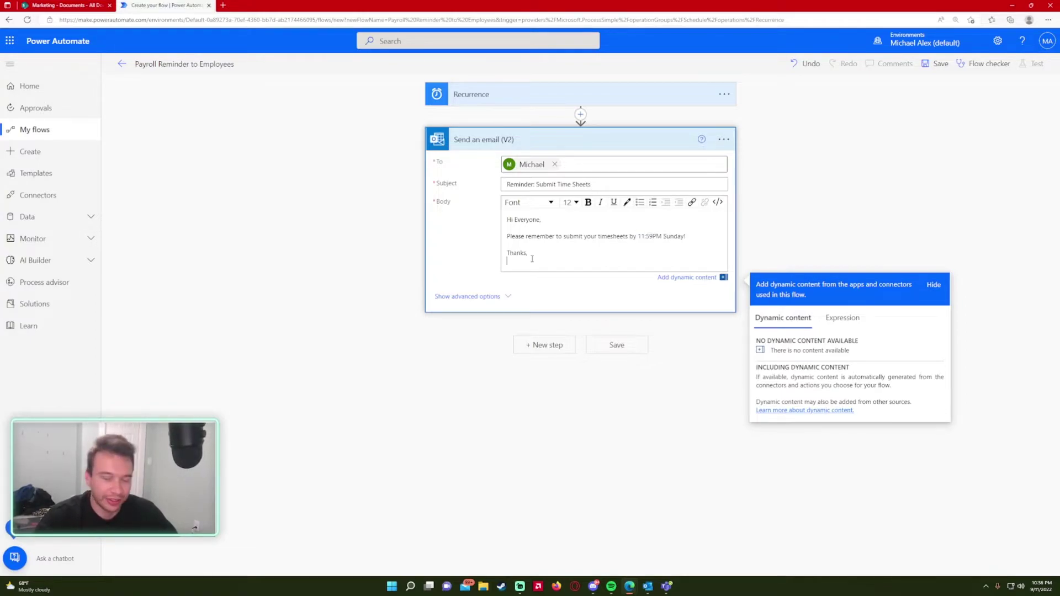
type("HR")
left_click(616, 345)
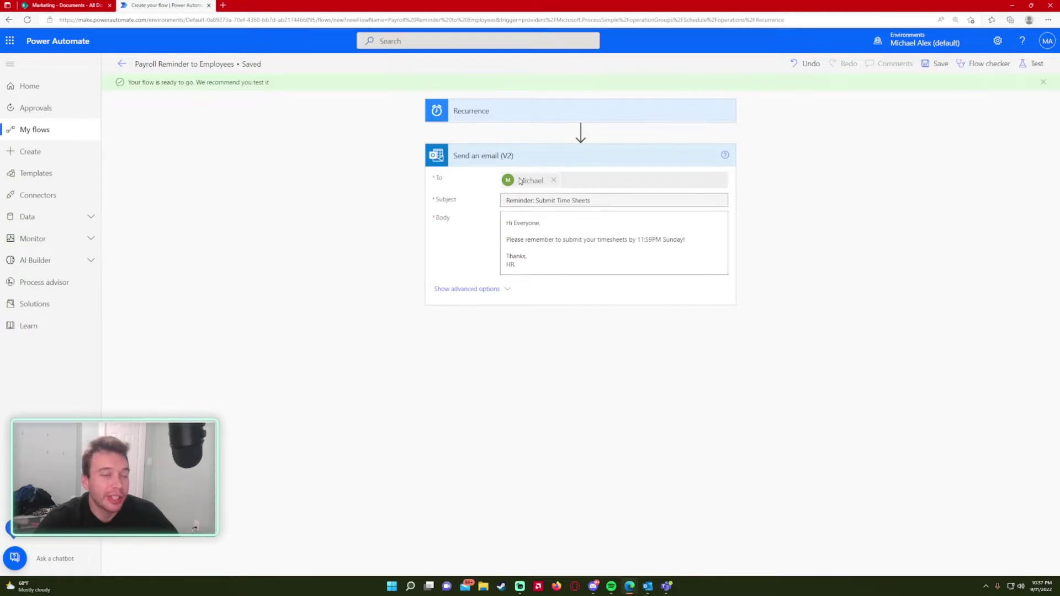
- Add a Teams 'Post message in a chat or channel' step after the email
left_click(536, 363)
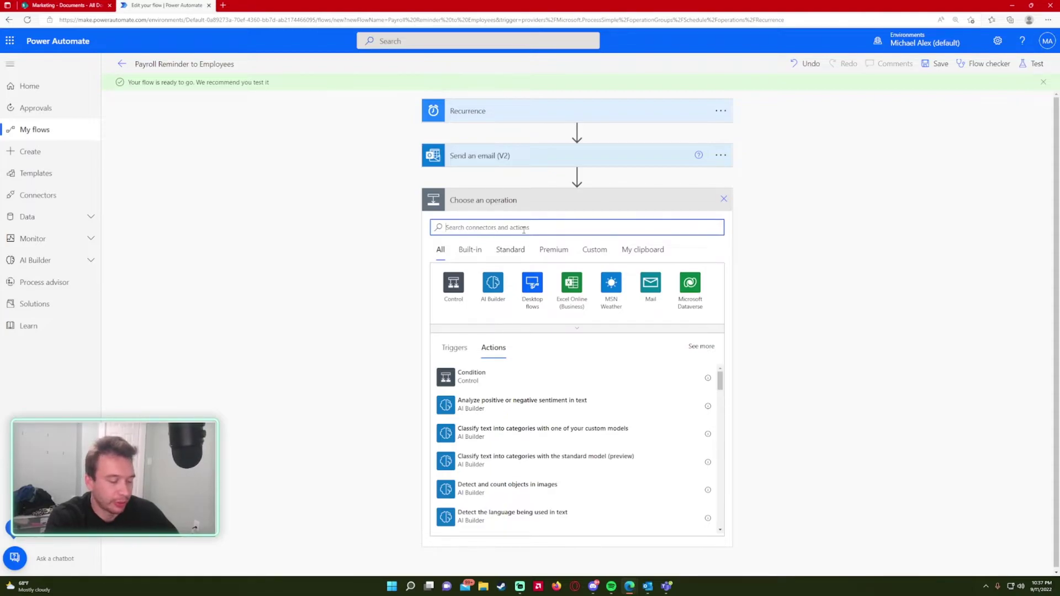
type("send a message")
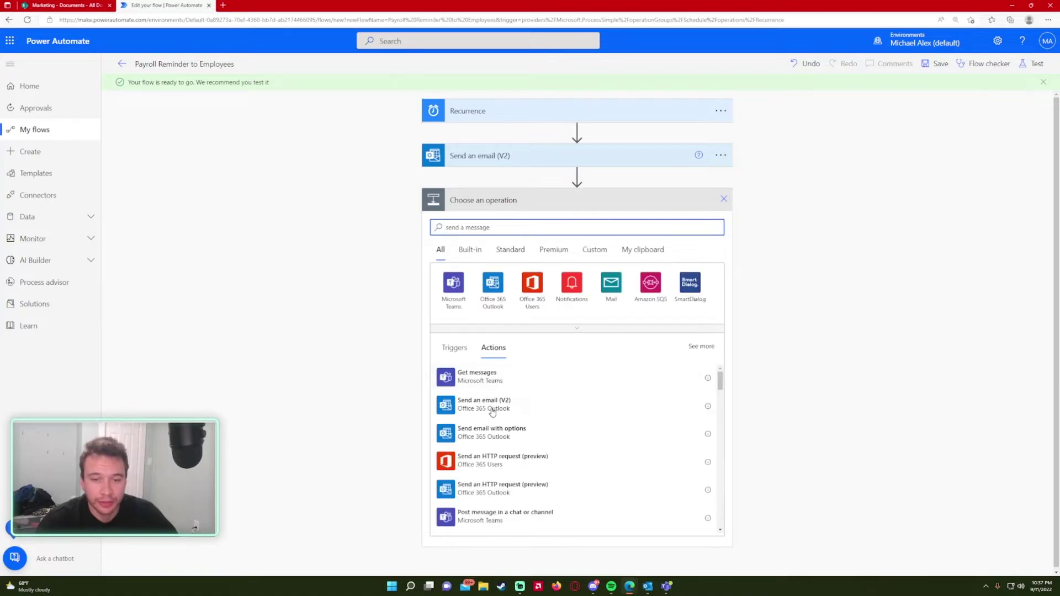
scroll(530, 425, "down", 2)
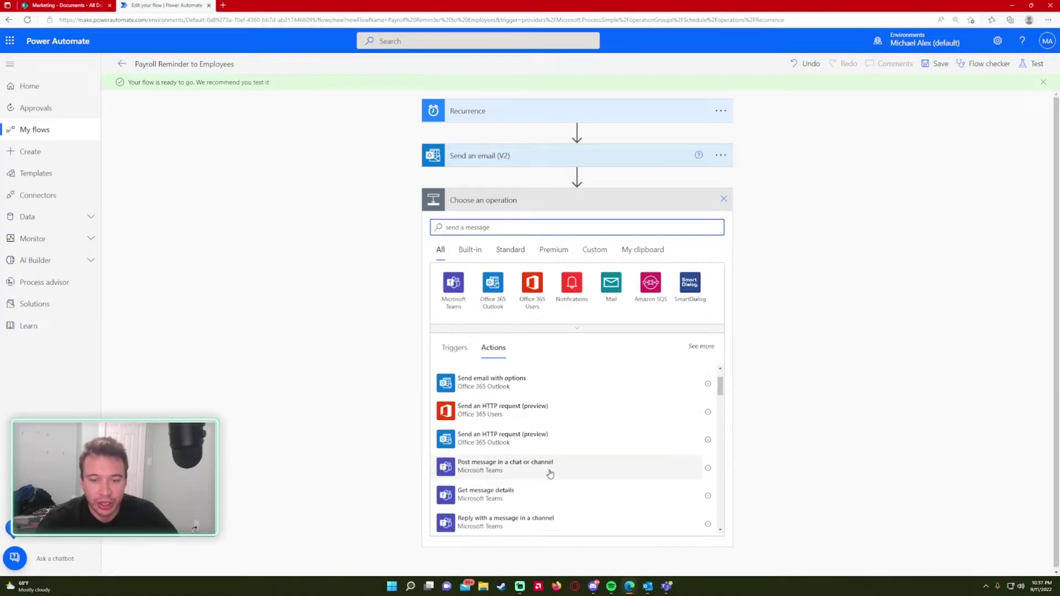
left_click(549, 472)
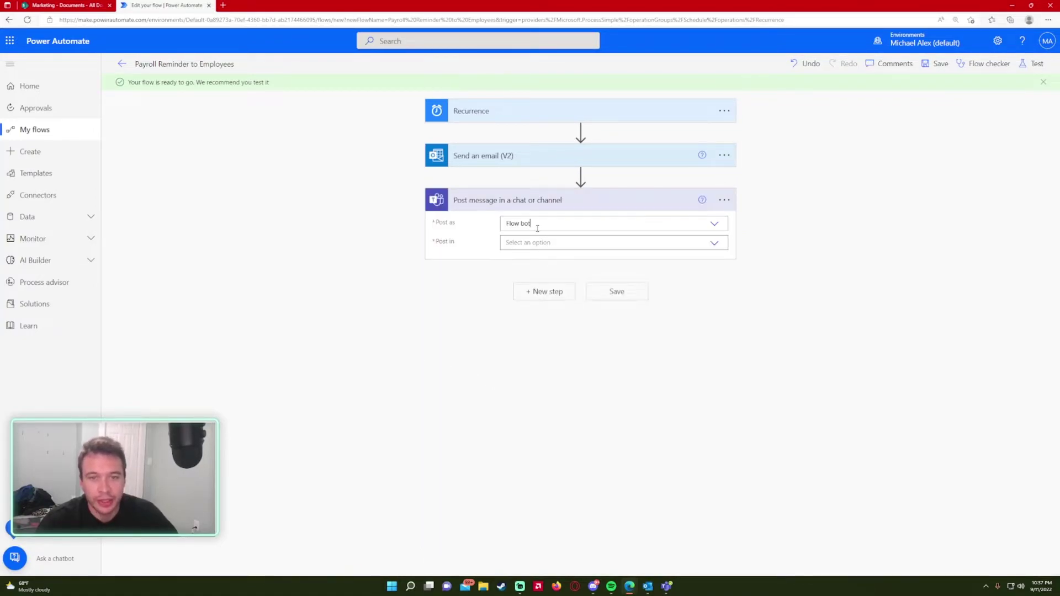
- Post as User in a Channel of the Marketing team
left_click(537, 227)
left_click(538, 240)
left_click(536, 226)
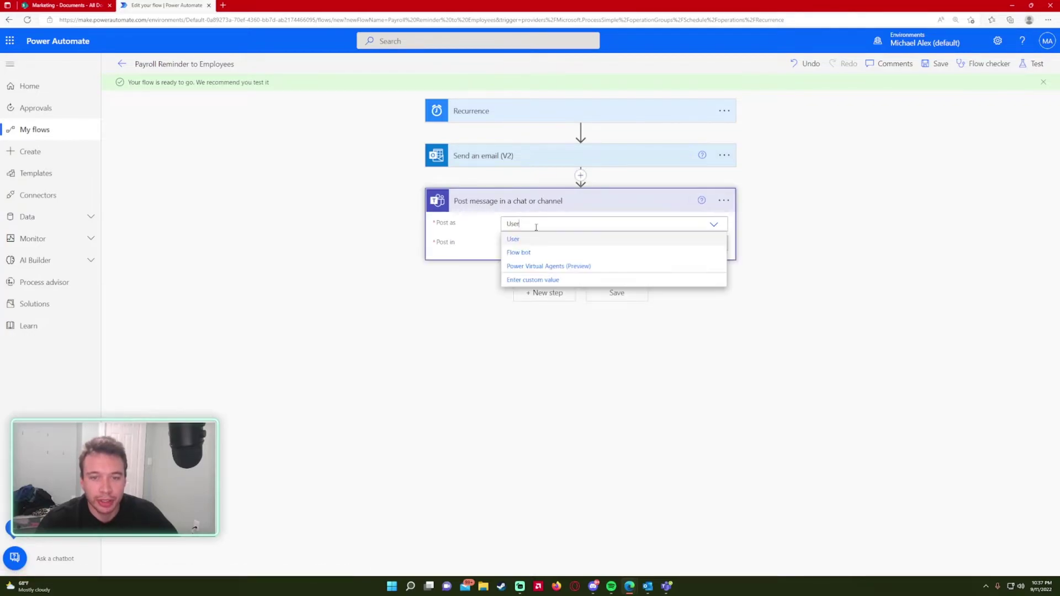
left_click(458, 288)
left_click(521, 246)
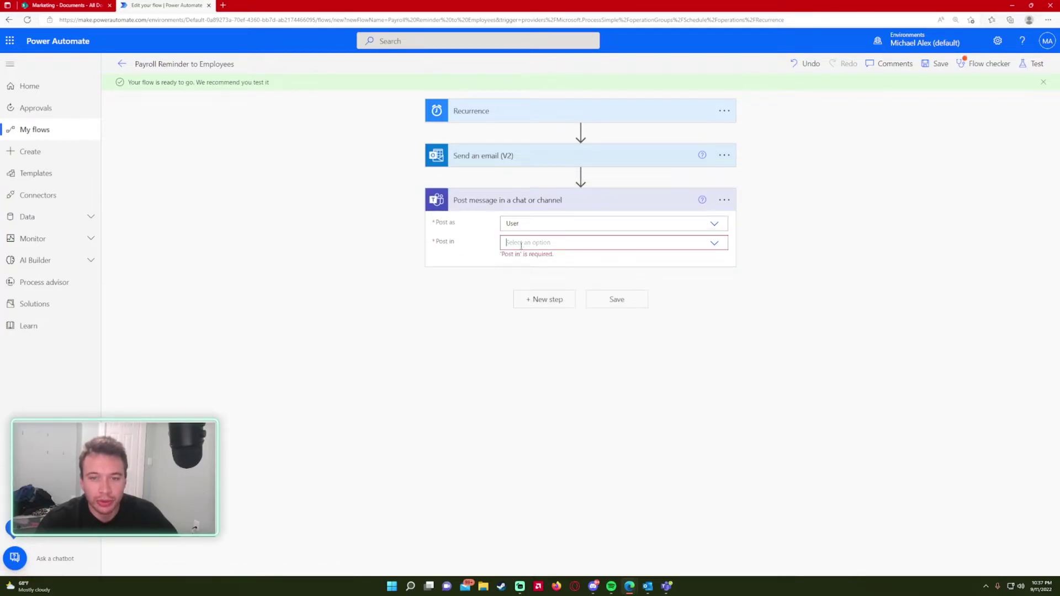
left_click(531, 258)
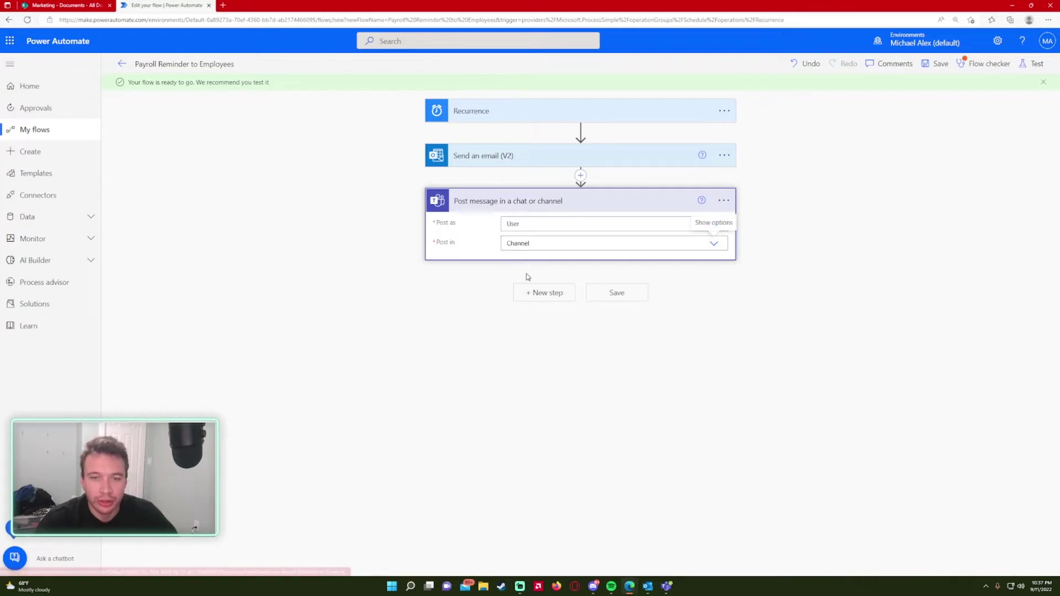
left_click(530, 261)
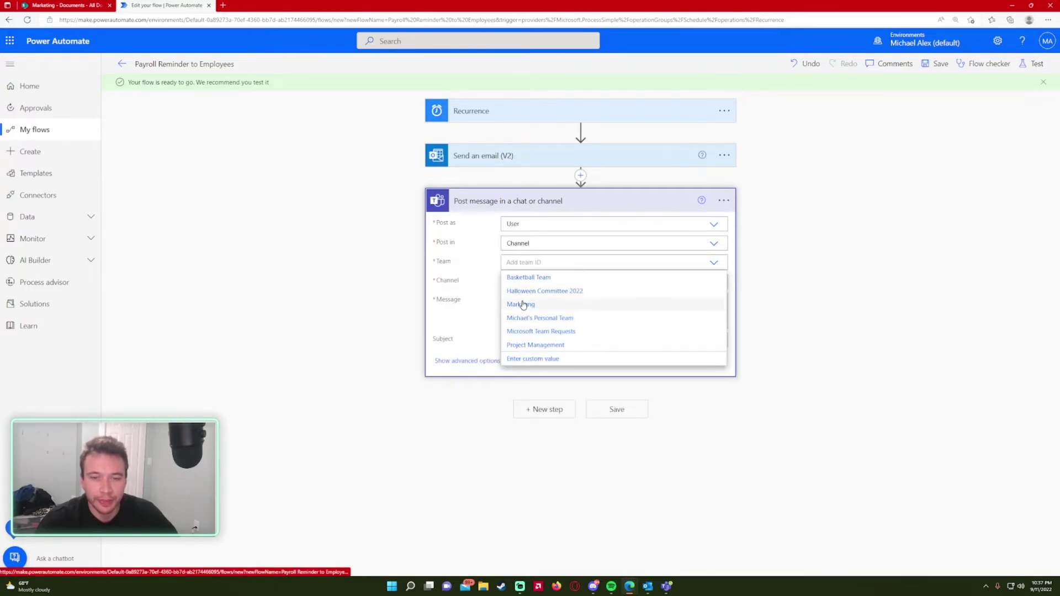
left_click(522, 304)
left_click(527, 282)
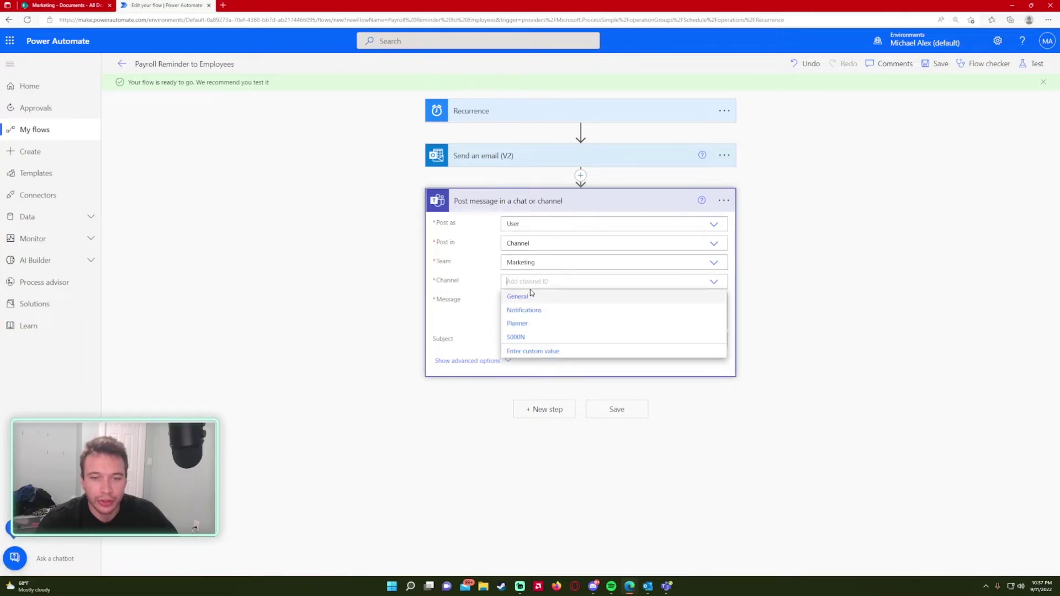
- Post to Notifications: 'Hi Everyone!', a time sheet reminder by 11:50PM, 'Thanks, HR'; save
left_click(532, 312)
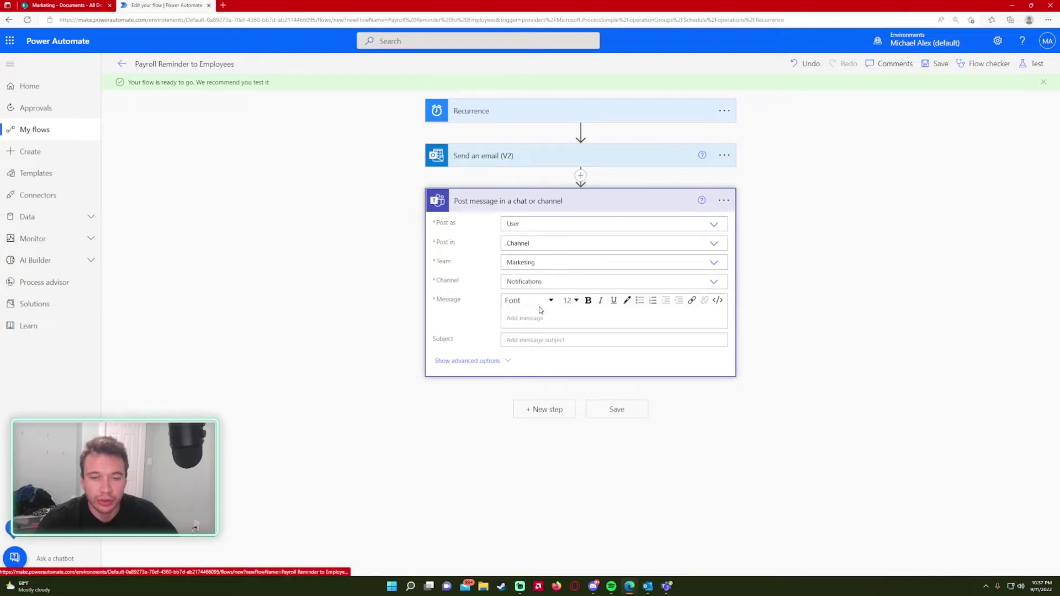
left_click(550, 321)
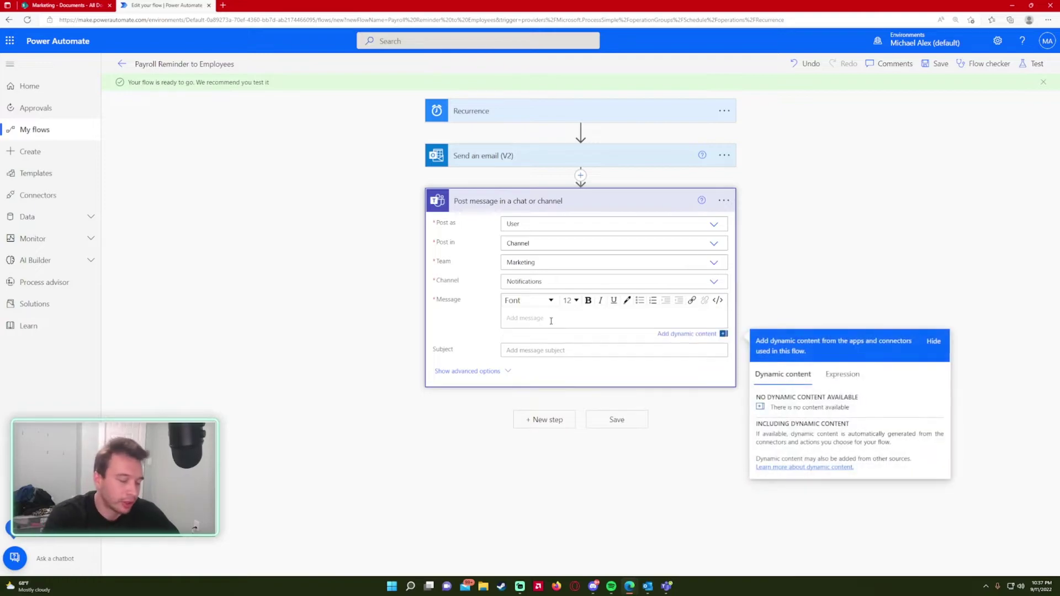
type("Hi")
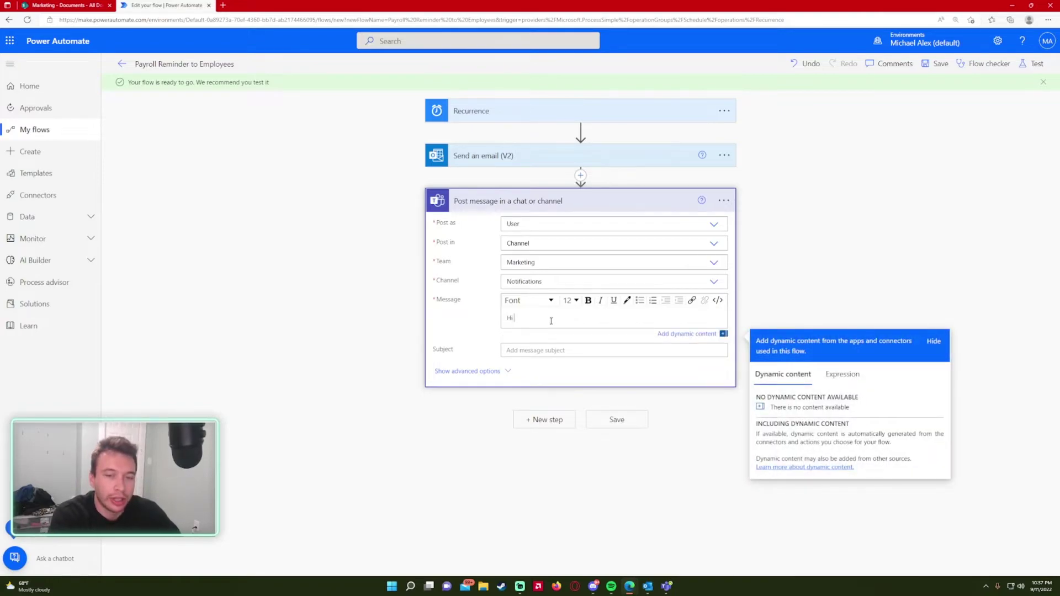
type(" Everyone!")
key("Return")
type("Please remember")
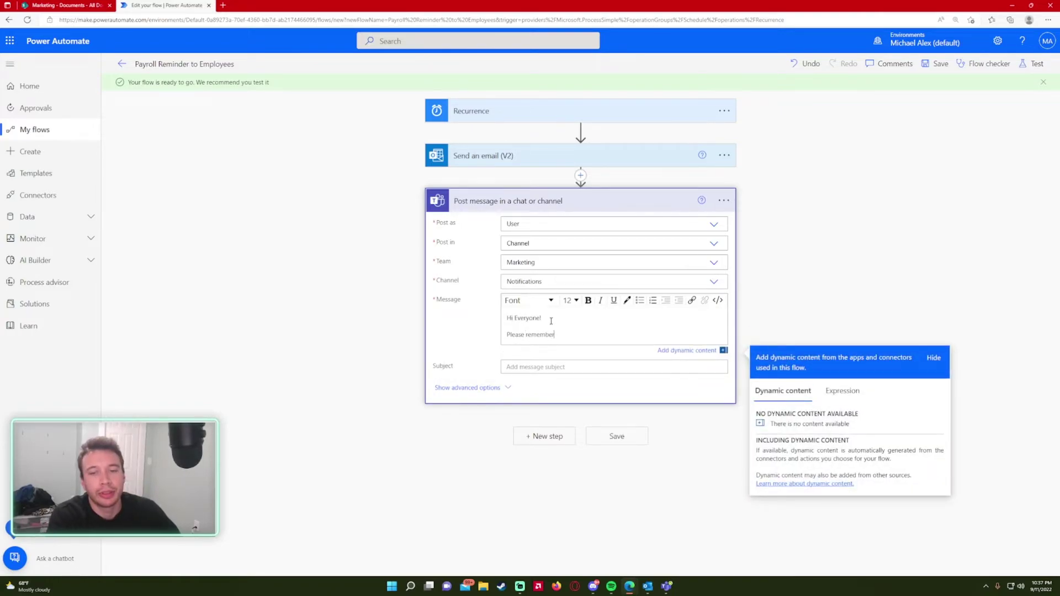
type(" to submit your")
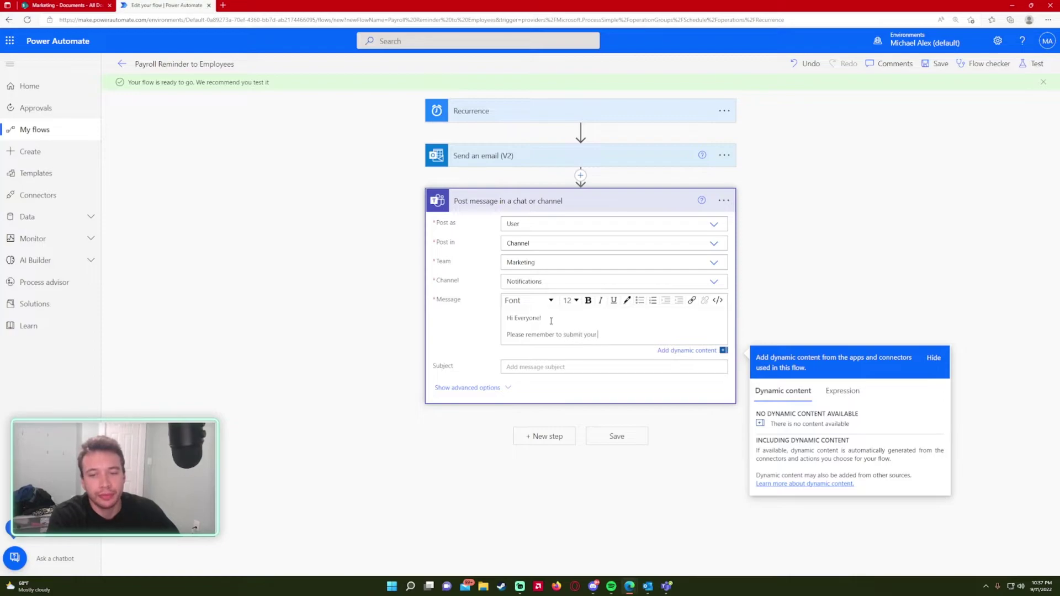
type(" time sheets by 11")
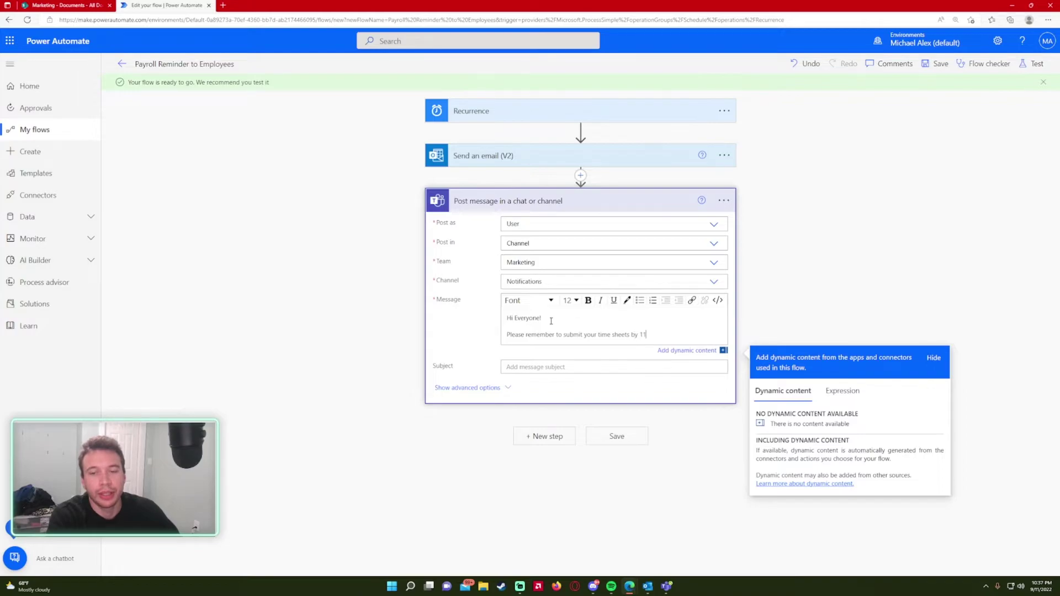
type(":50")
type("PM")
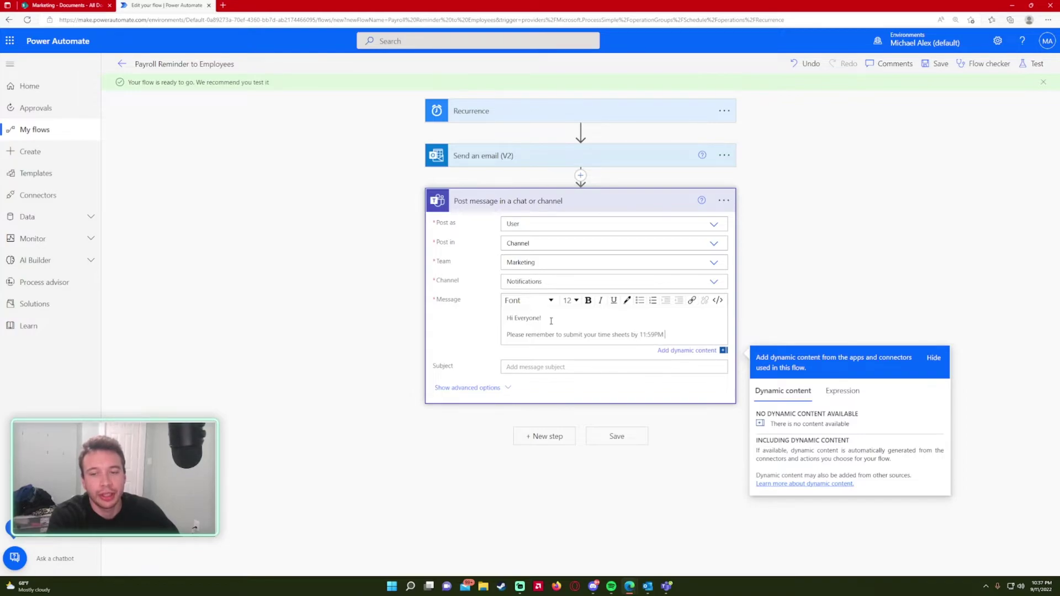
key("Return")
type("Thanks,")
key("shift+Return")
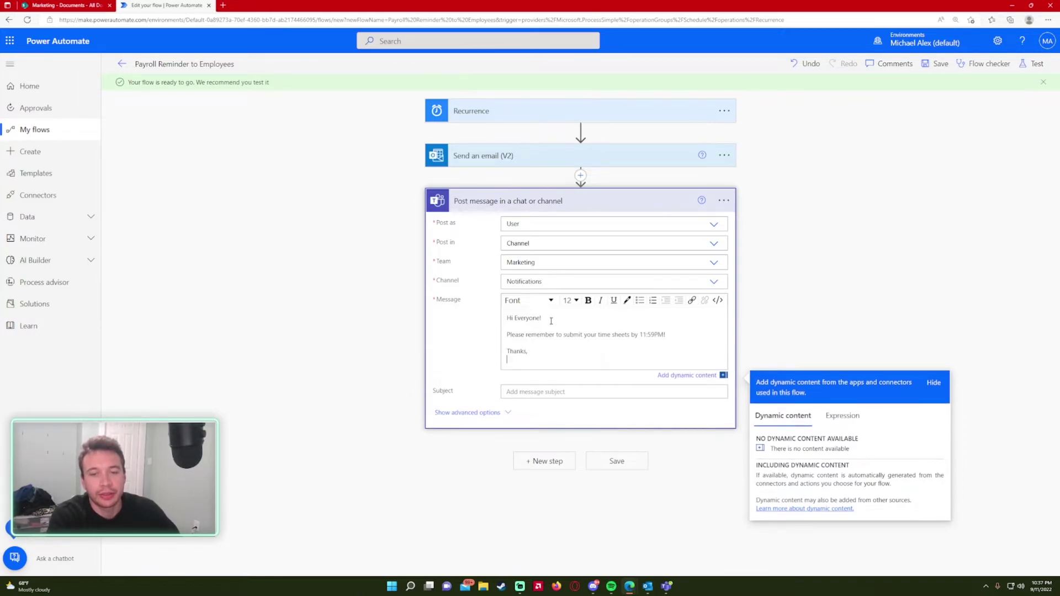
type("HR")
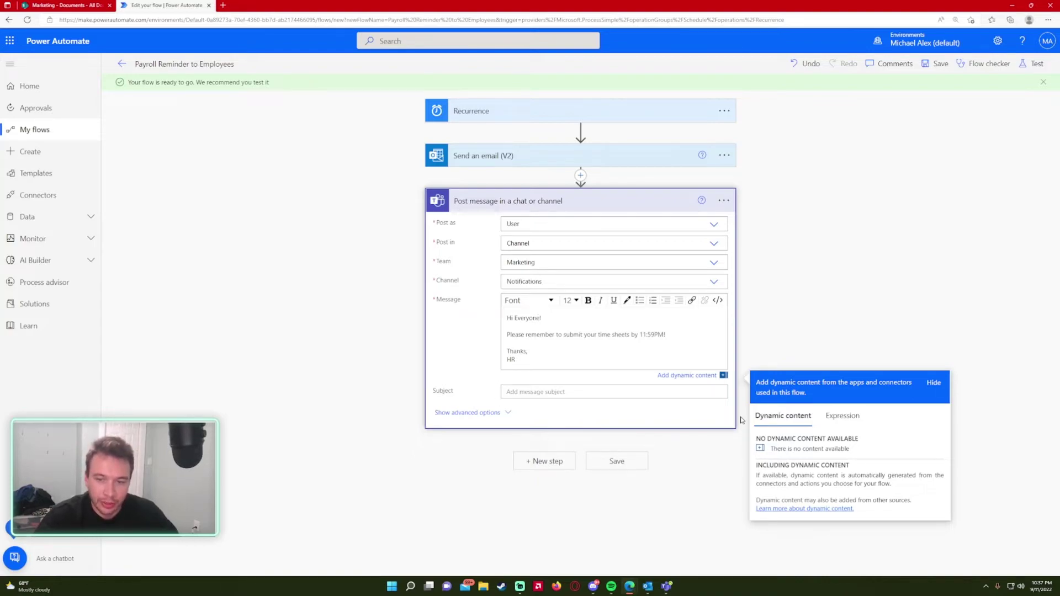
left_click(627, 463)
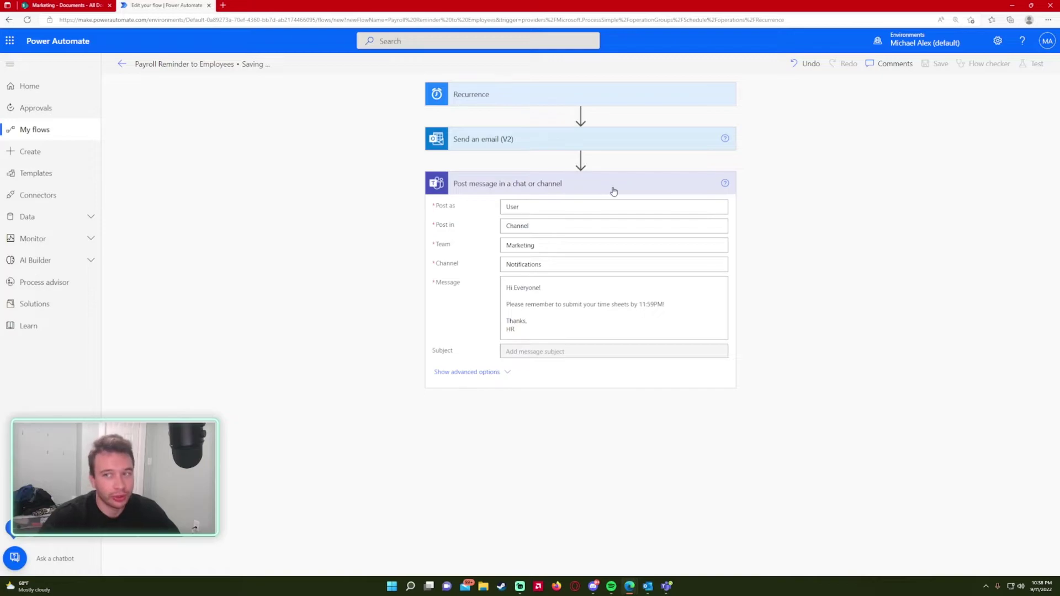
left_click(515, 104)
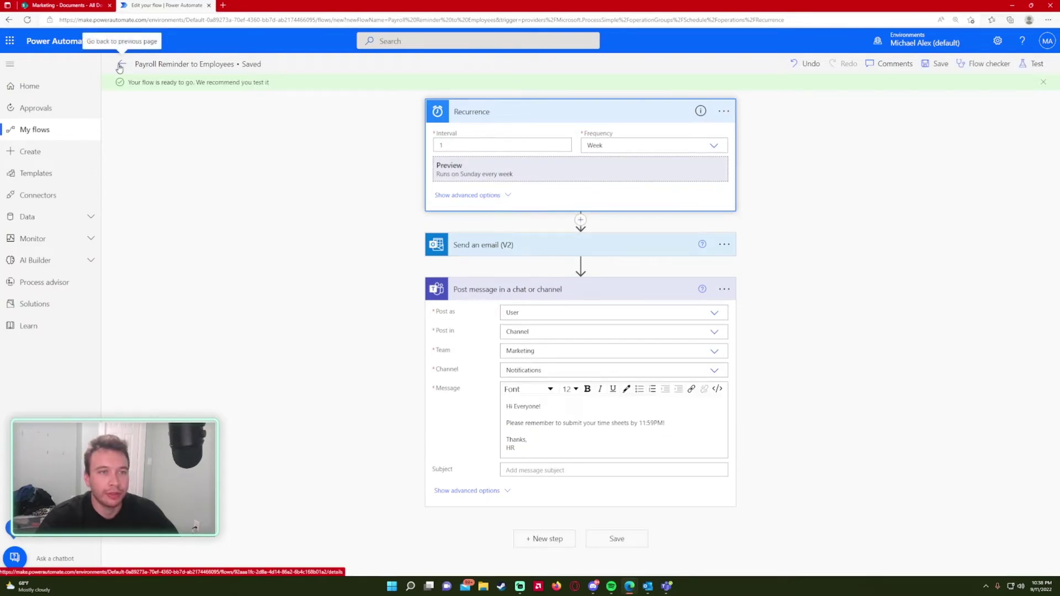
- Run a manual test of the flow and confirm it Succeeded in the run history
left_click(119, 66)
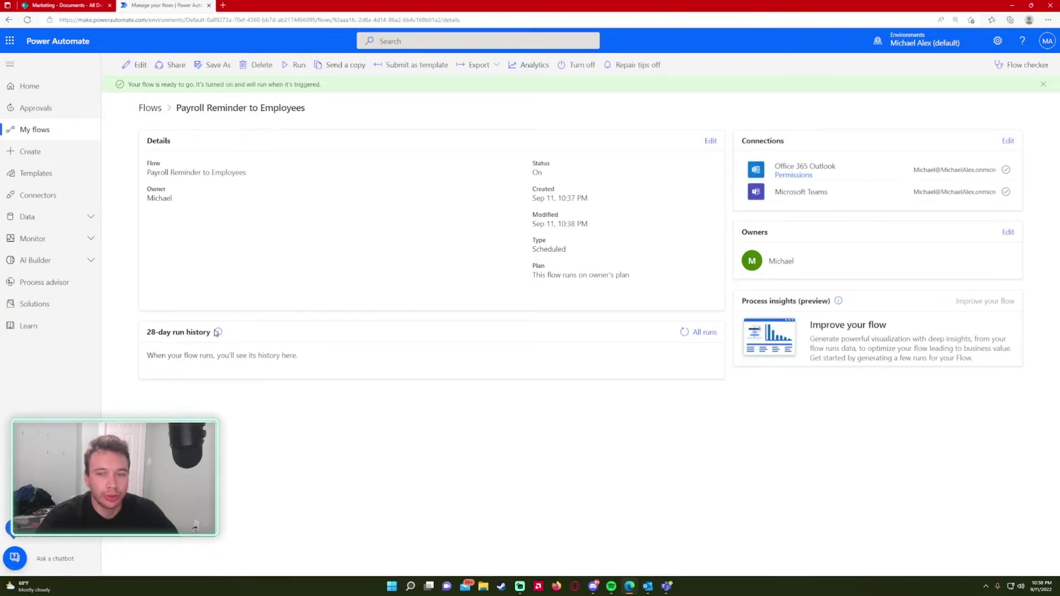
left_click(294, 65)
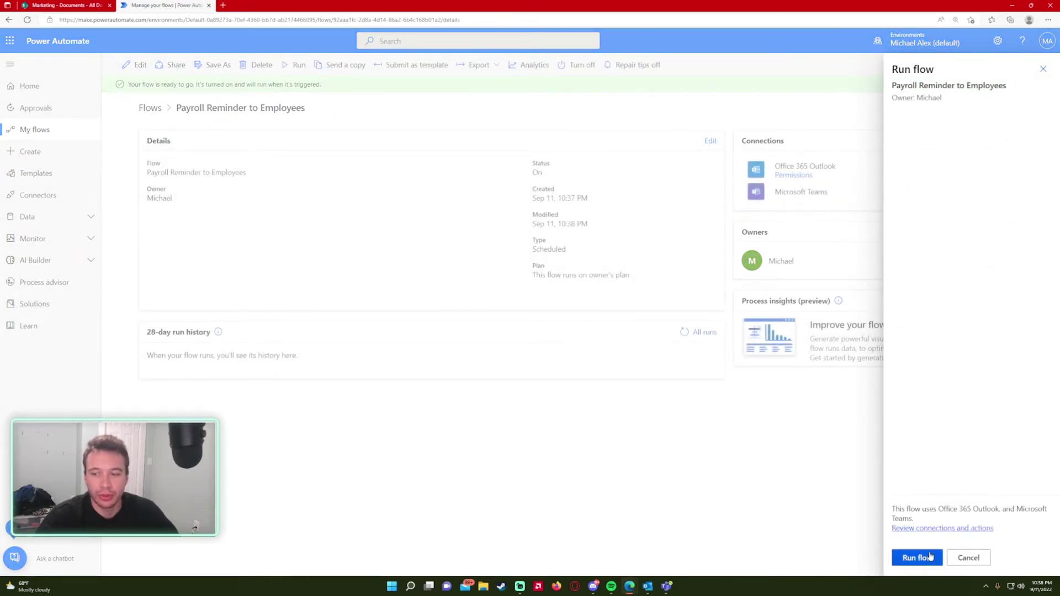
left_click(917, 557)
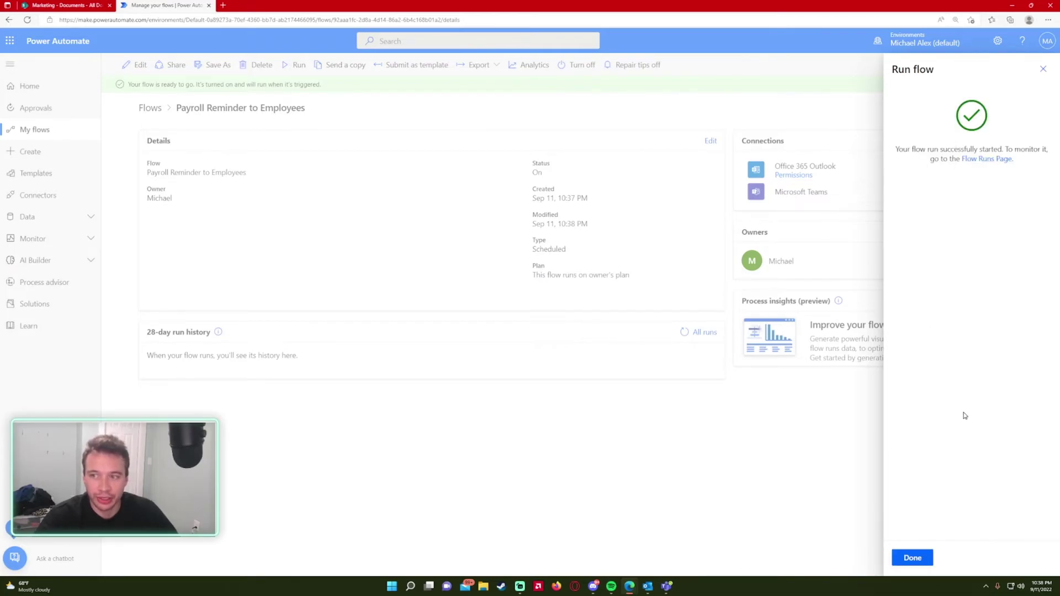
left_click(913, 557)
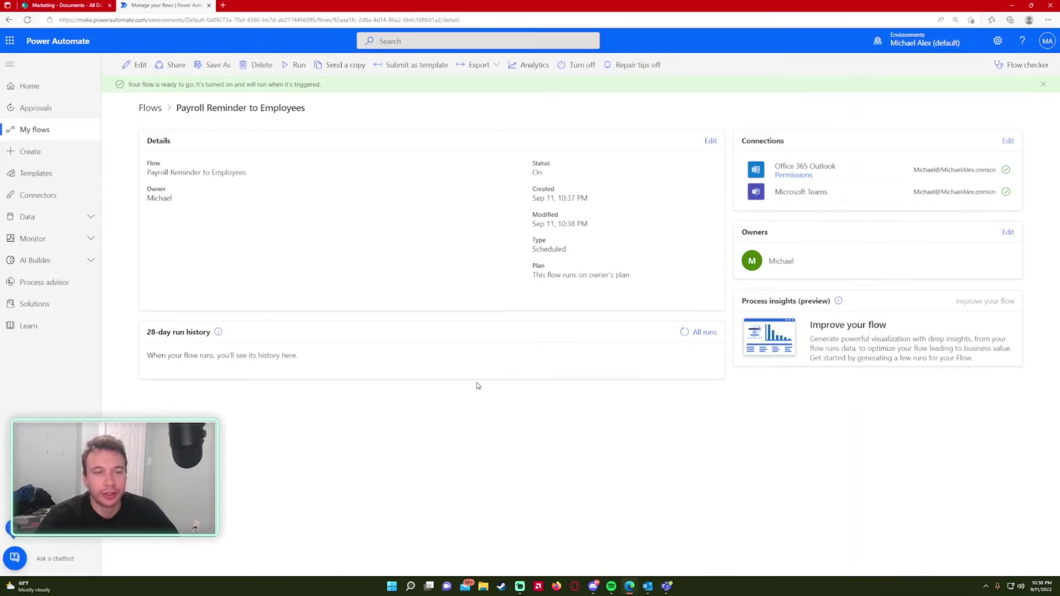
left_click(685, 332)
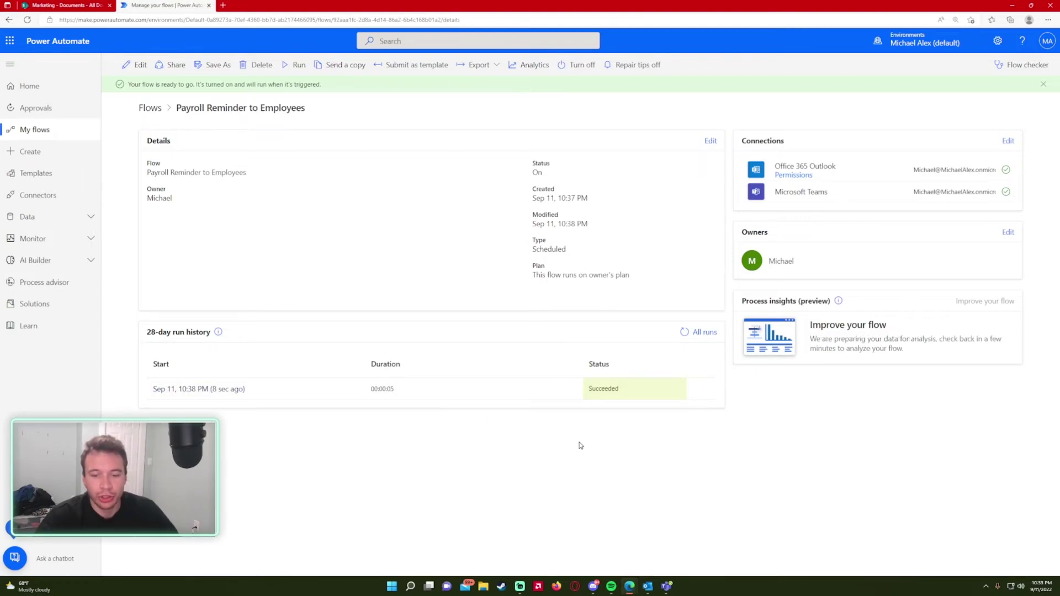
left_click(645, 589)
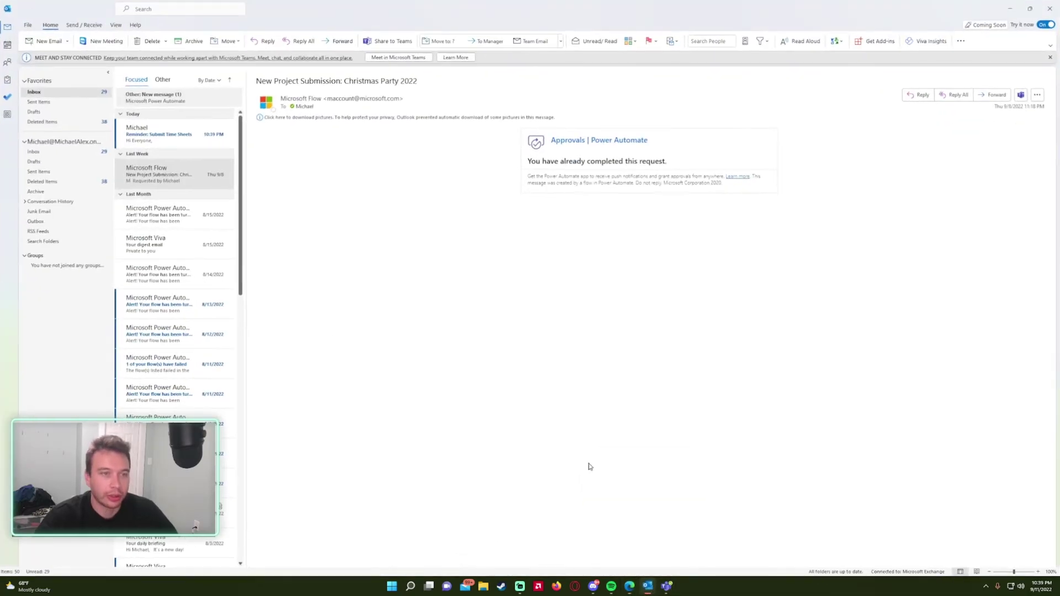
- Read the received 'Reminder: Submit Time Sheets' email in Outlook, then minimize Outlook
left_click(159, 142)
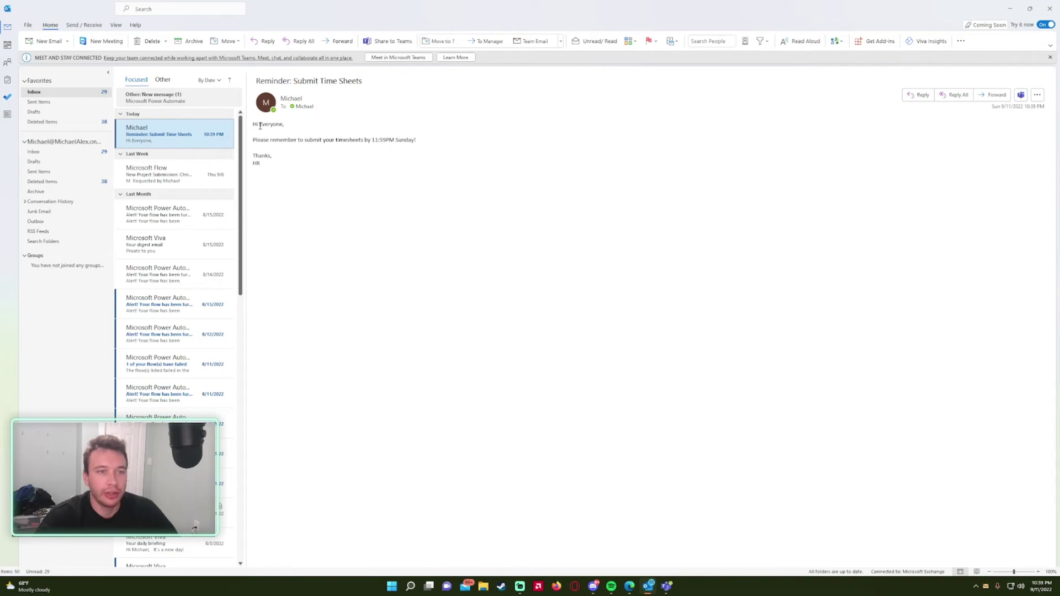
left_click(260, 126)
mouse_move(285, 96)
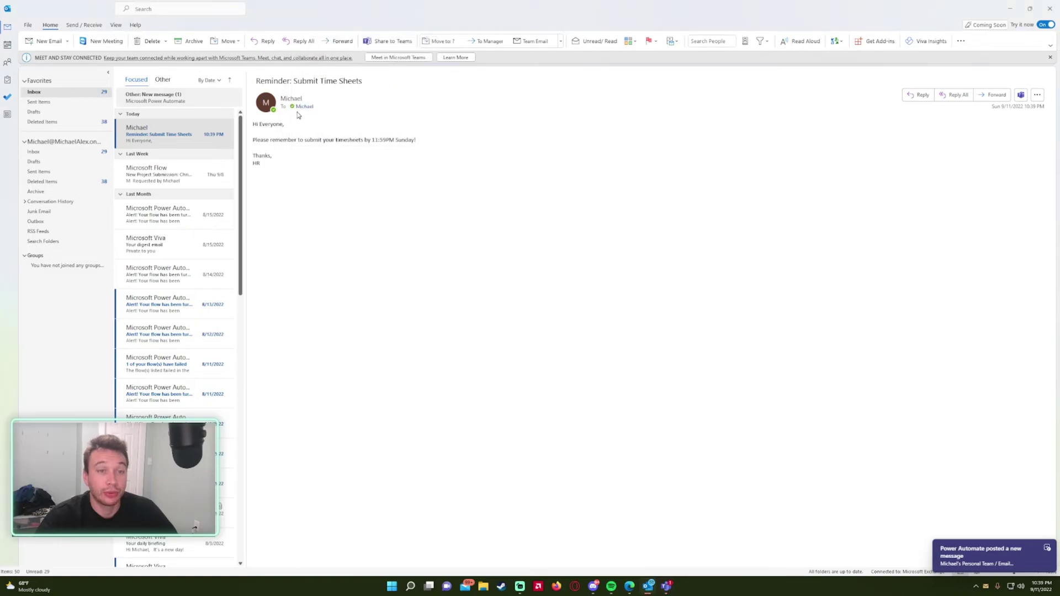
mouse_move(254, 124)
left_mouse_down()
mouse_move(415, 142)
mouse_move(420, 169)
mouse_move(254, 138)
left_mouse_up()
left_click(413, 175)
left_click(402, 138)
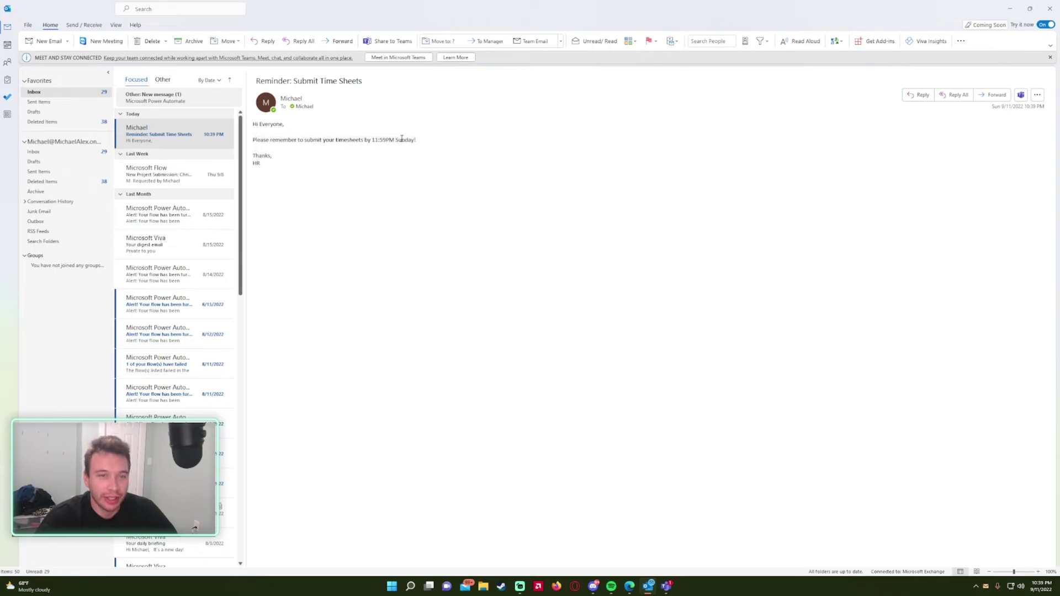
left_click(189, 145)
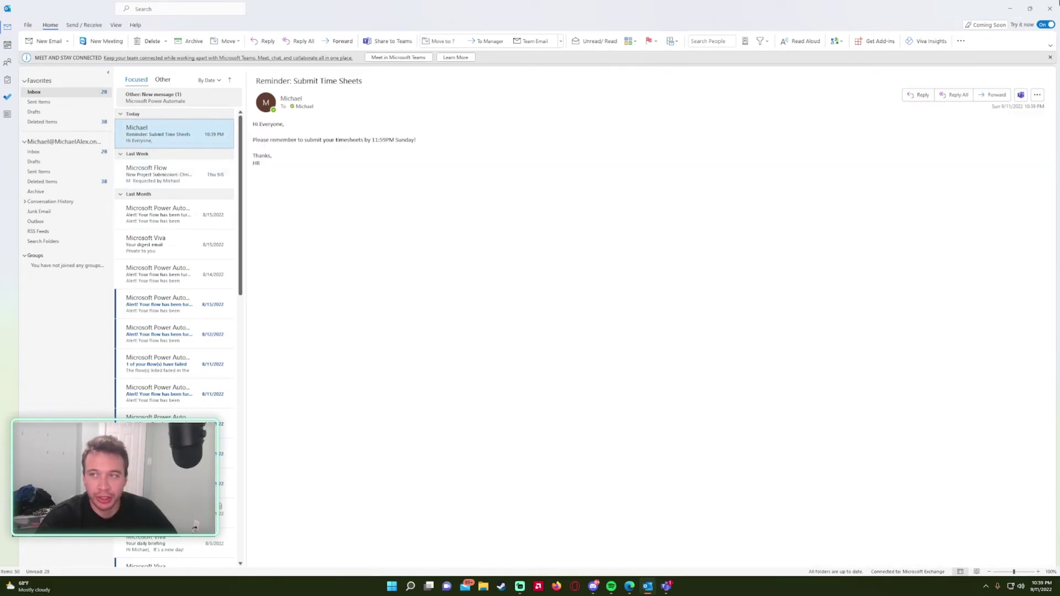
left_click(1010, 8)
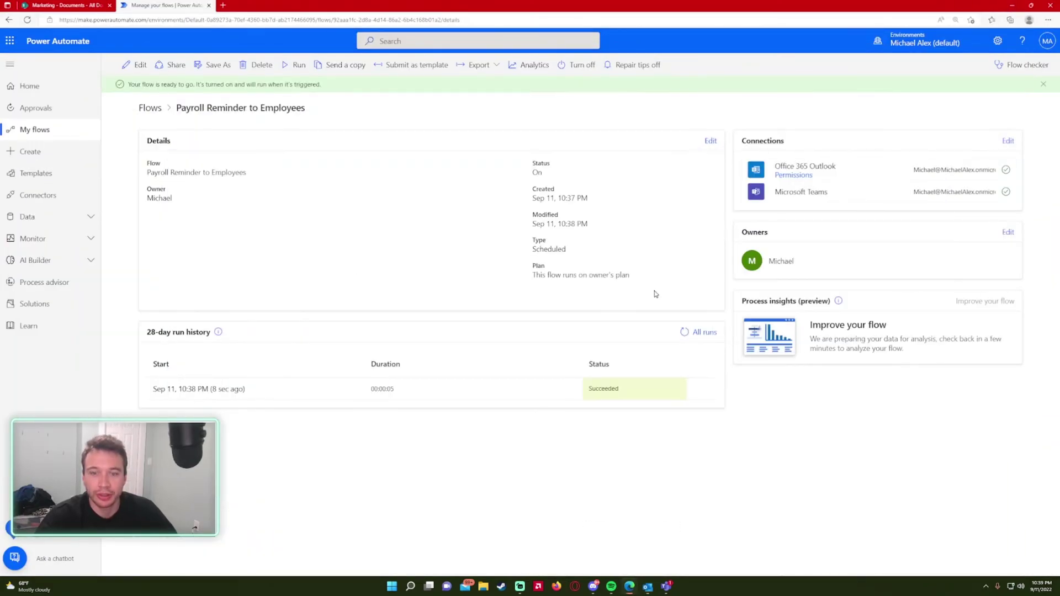
- Check the reminder post in Marketing > Notifications, give it a thumbs-up, and minimize Teams
left_click(668, 585)
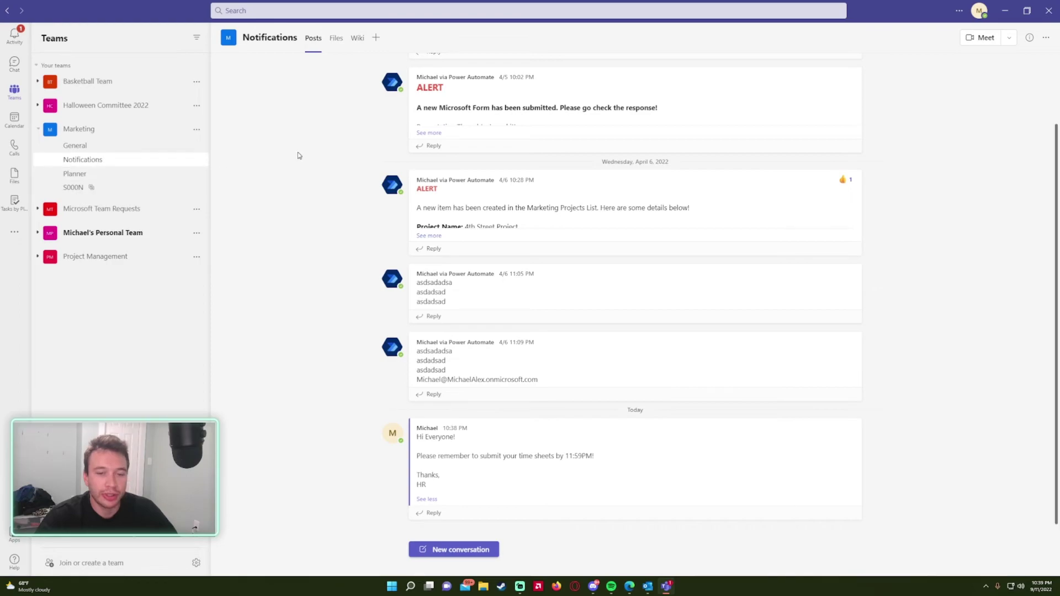
mouse_move(422, 500)
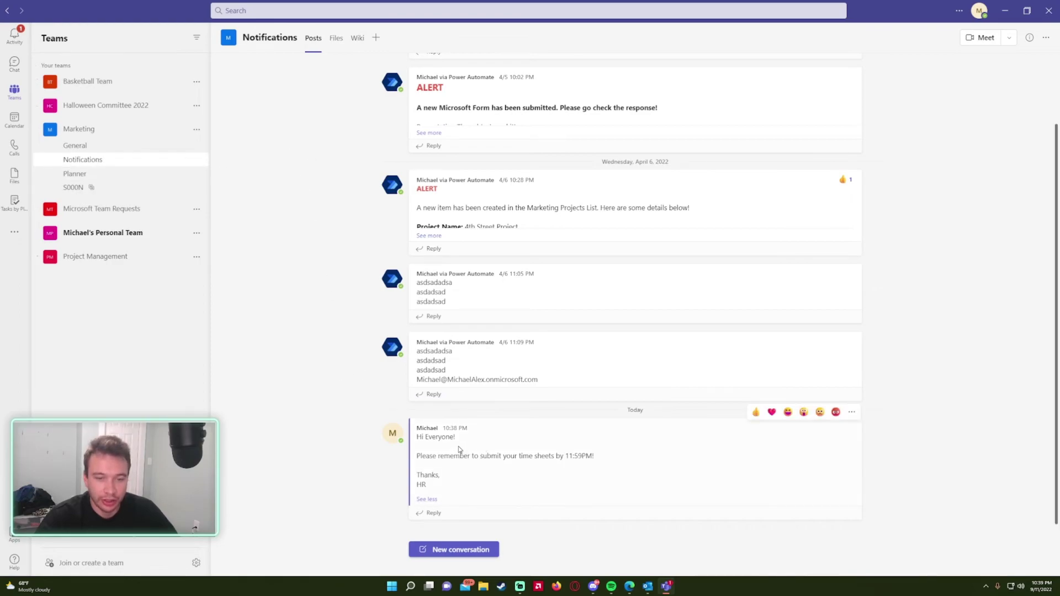
left_click_drag(423, 436, 579, 456)
left_click(601, 458)
triple_click(515, 454)
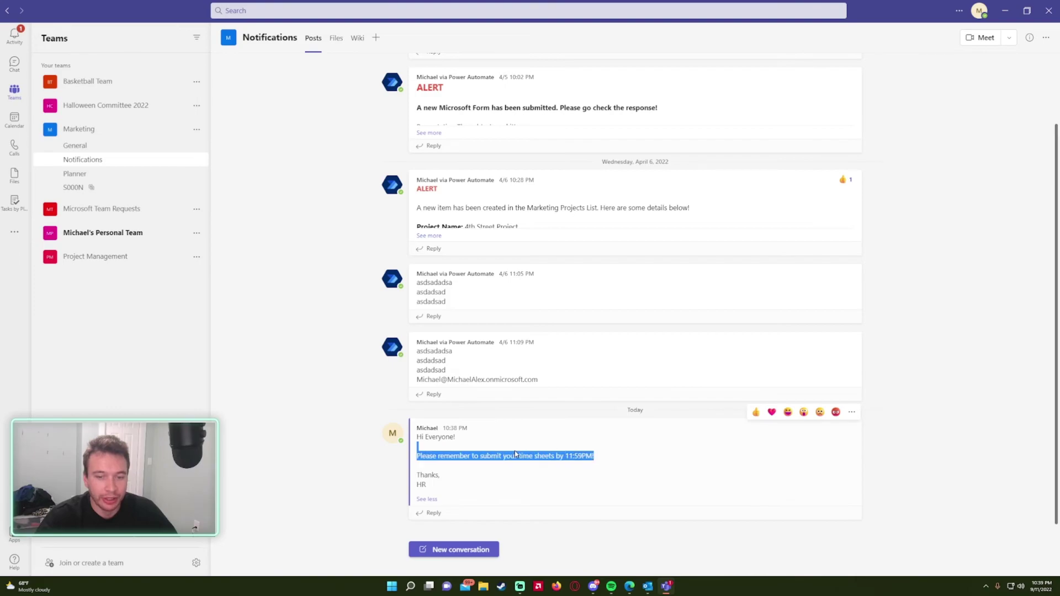
key("Right")
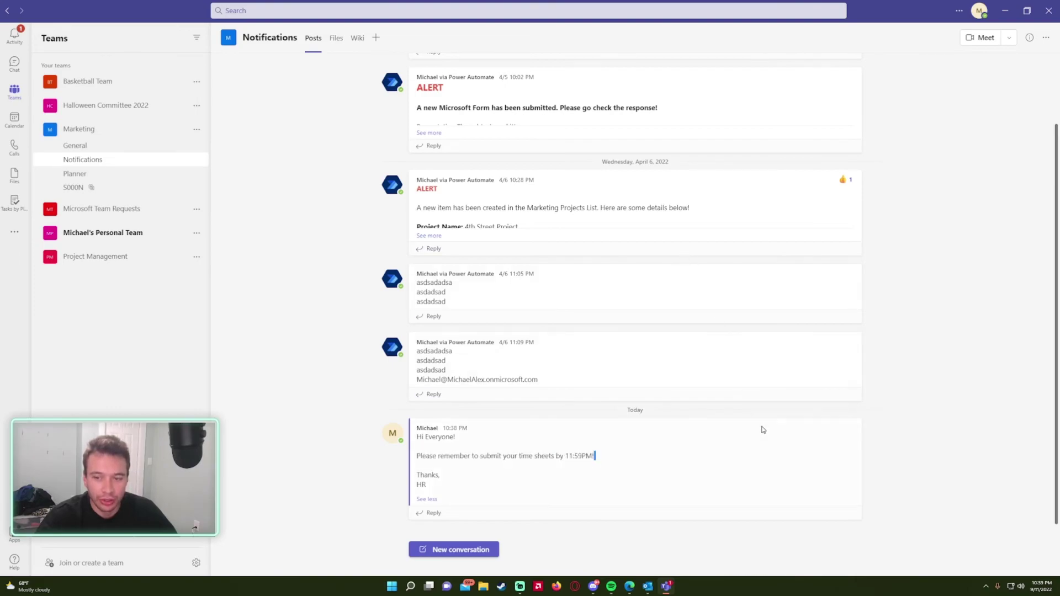
left_click(753, 414)
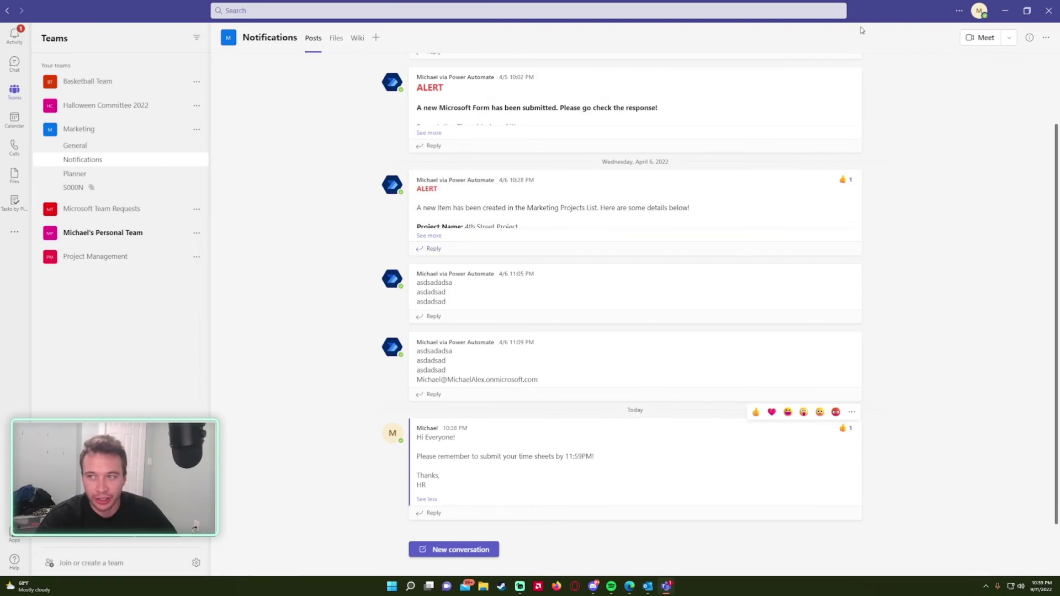
left_click(1004, 10)
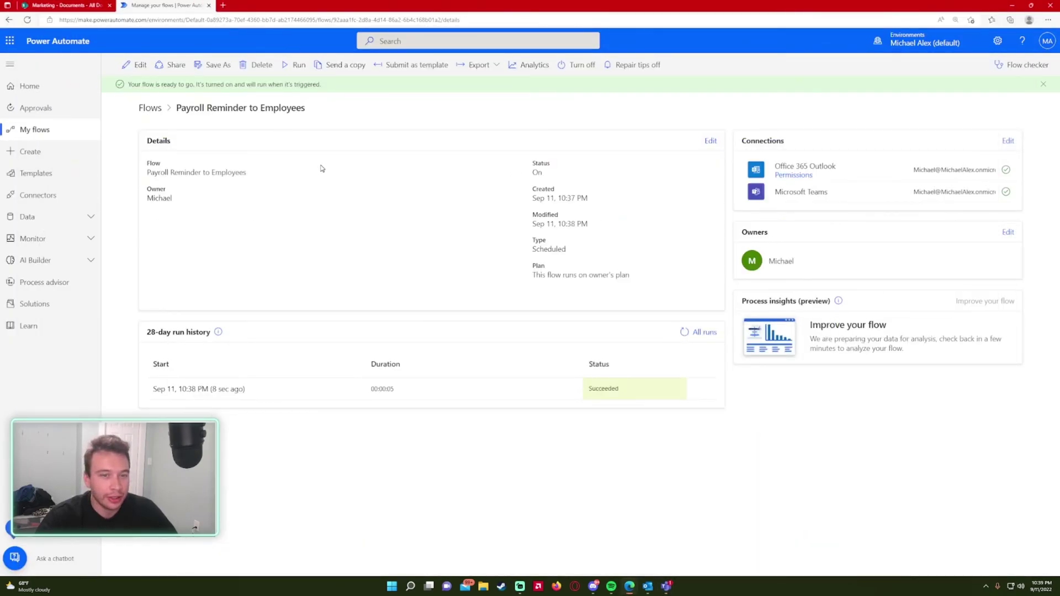